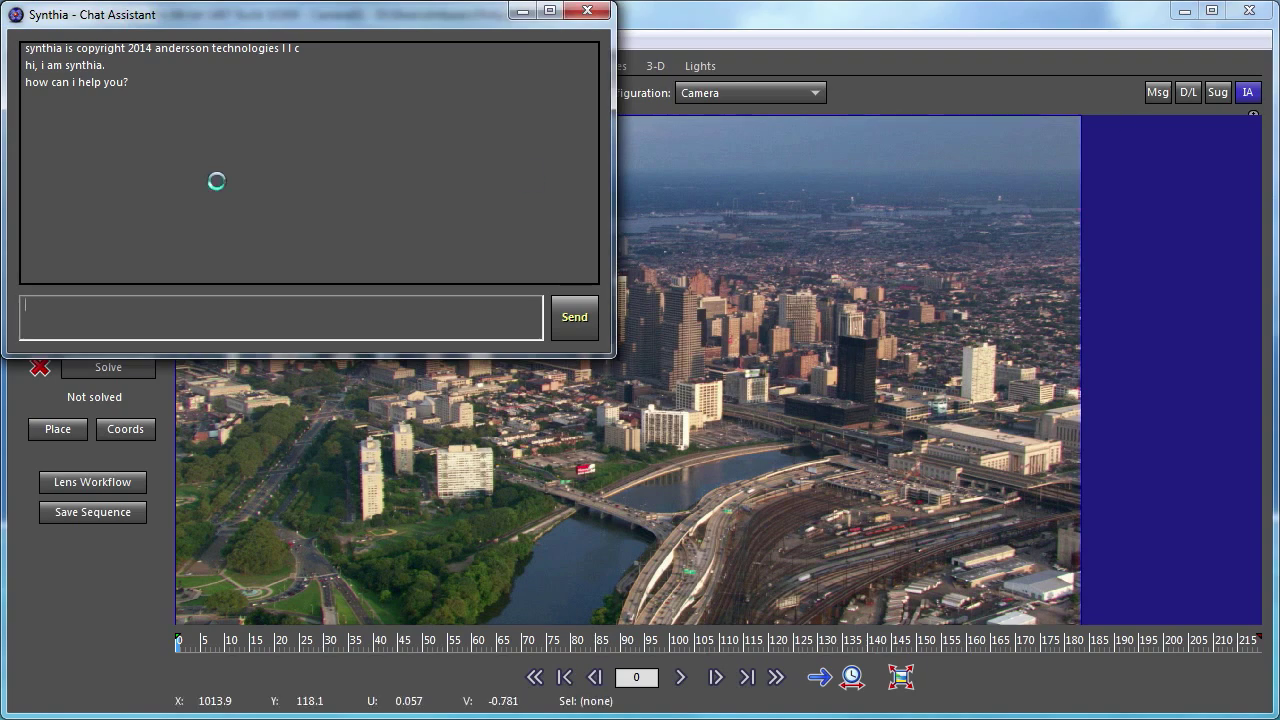
# Move the Synthia chat window to the lower right and open its IA options menu
pyautogui.moveTo(127, 17); pyautogui.dragTo(777, 346)
pyautogui.click(1247, 92)
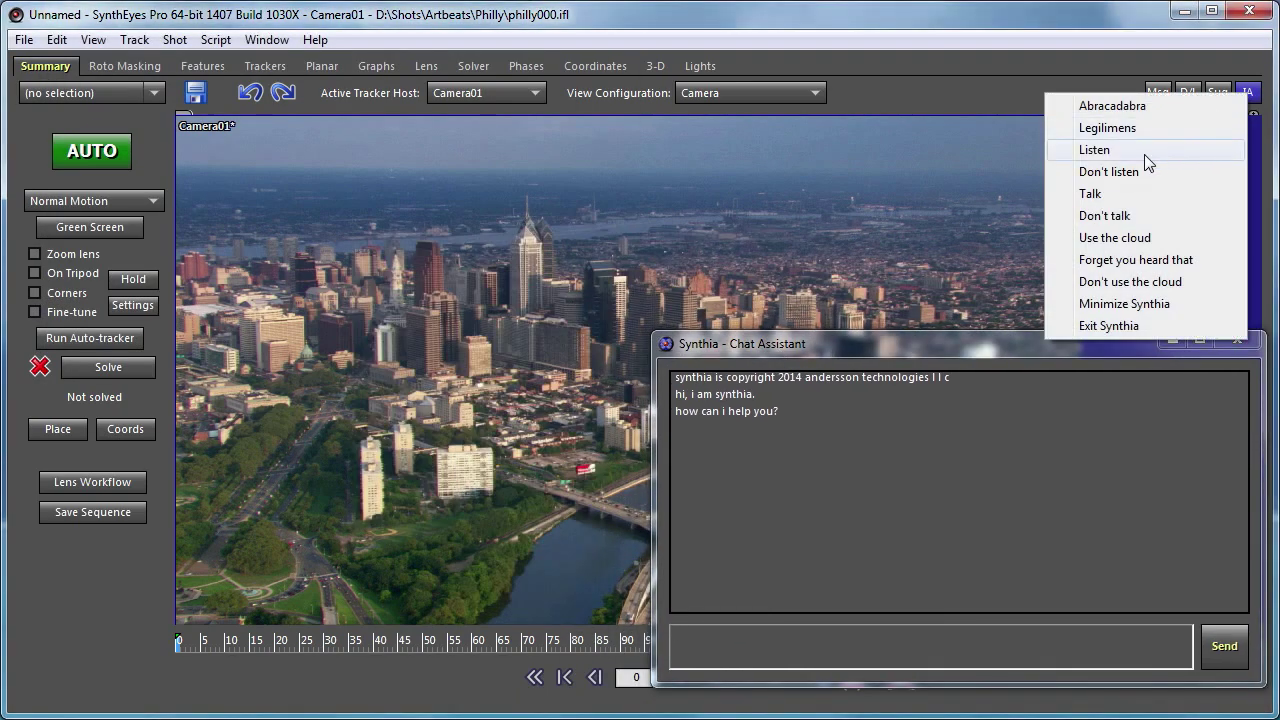
# Turn on Synthia's listening, dismiss the auto-solve results, and switch to the camera view
pyautogui.click(1143, 151)
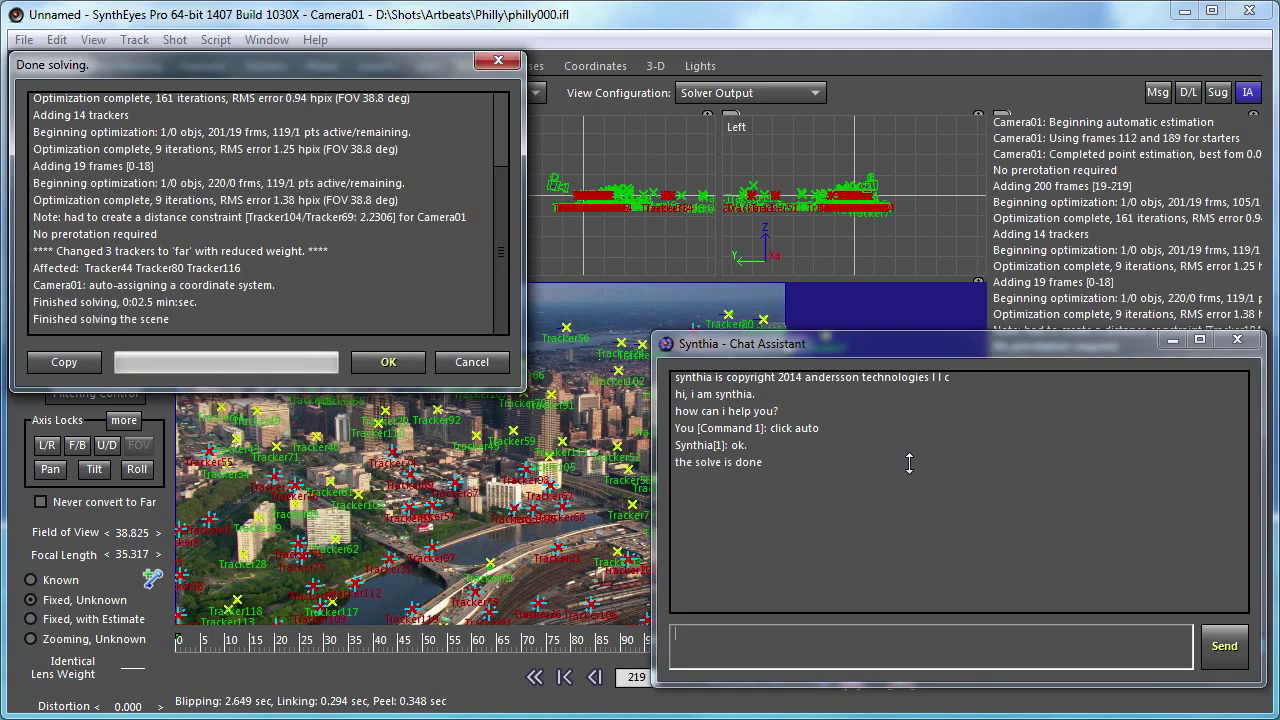
pyautogui.write('click ok')
pyautogui.press('Return')
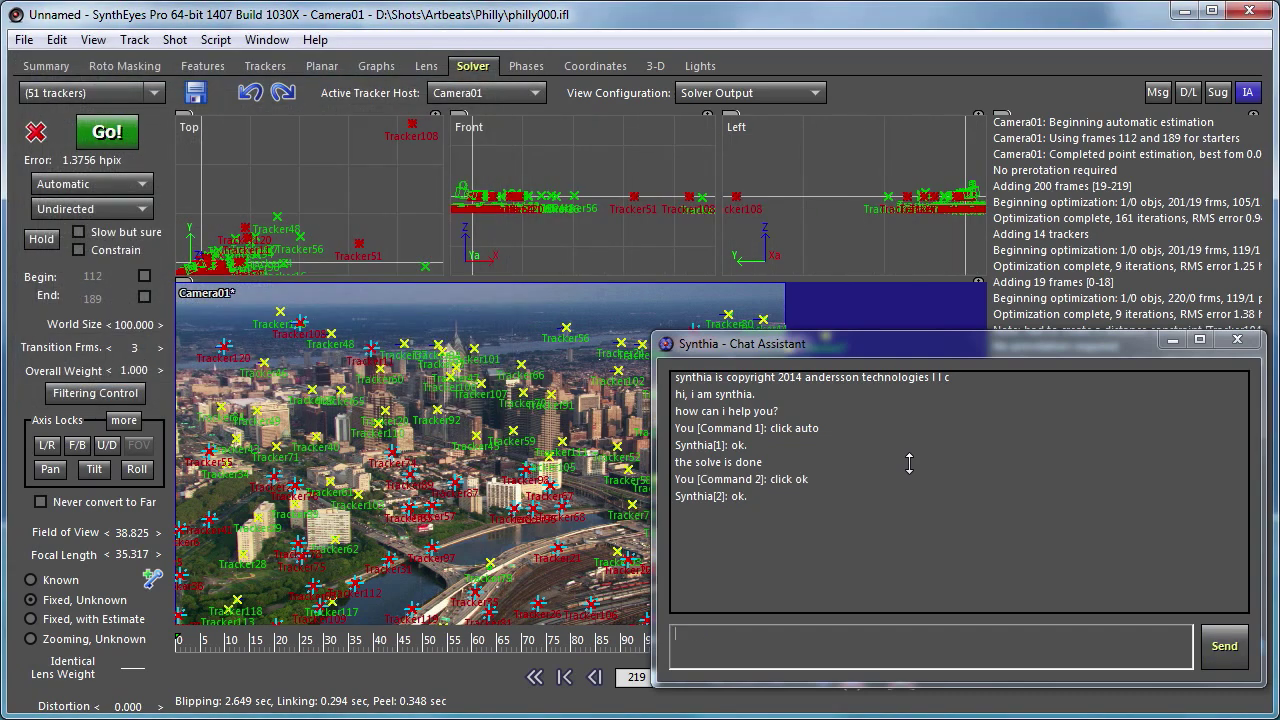
pyautogui.write('camera view')
pyautogui.press('Return')
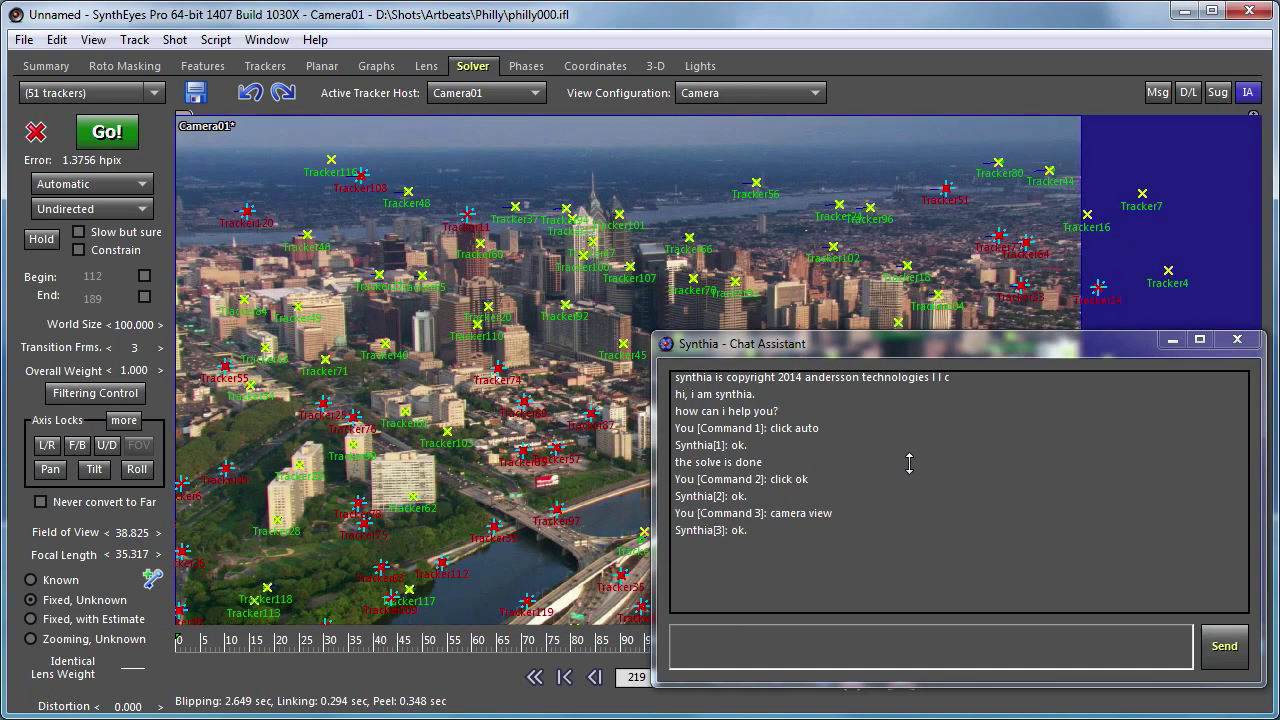
# Have Synthia play the shot, stop playback, and then stop listening
pyautogui.write('play')
pyautogui.press('Return')
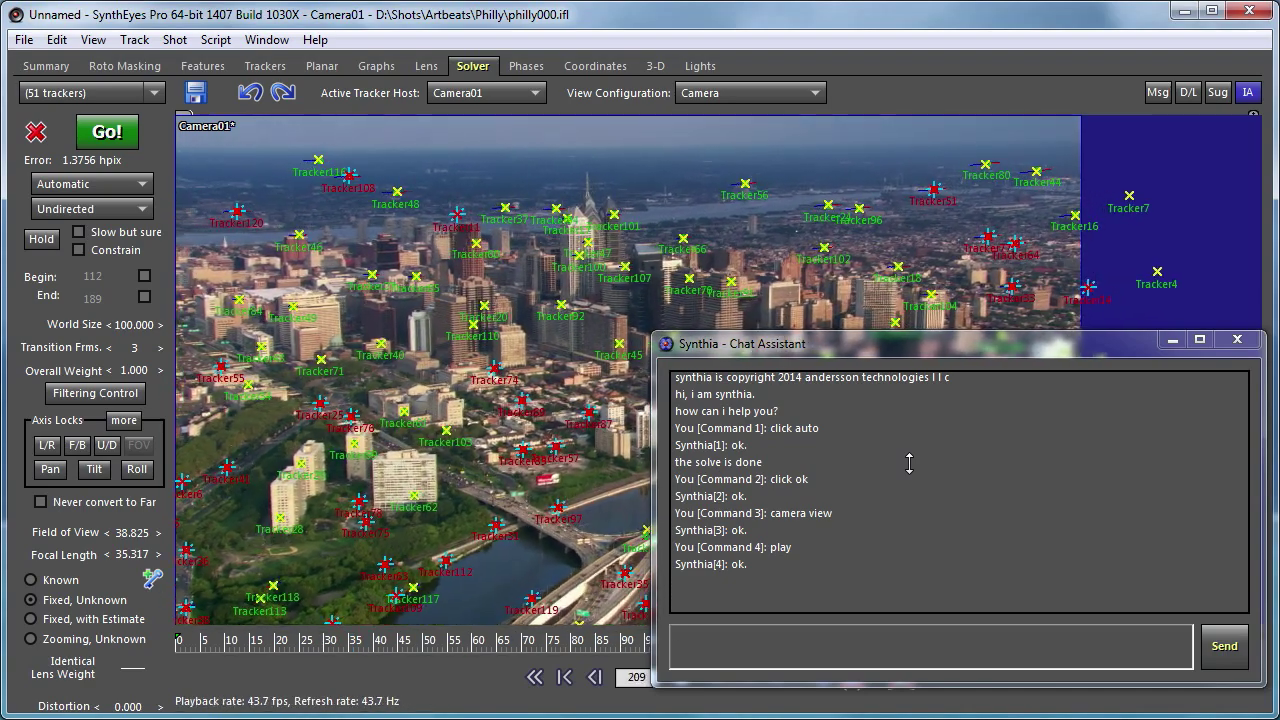
pyautogui.write('stop')
pyautogui.press('Return')
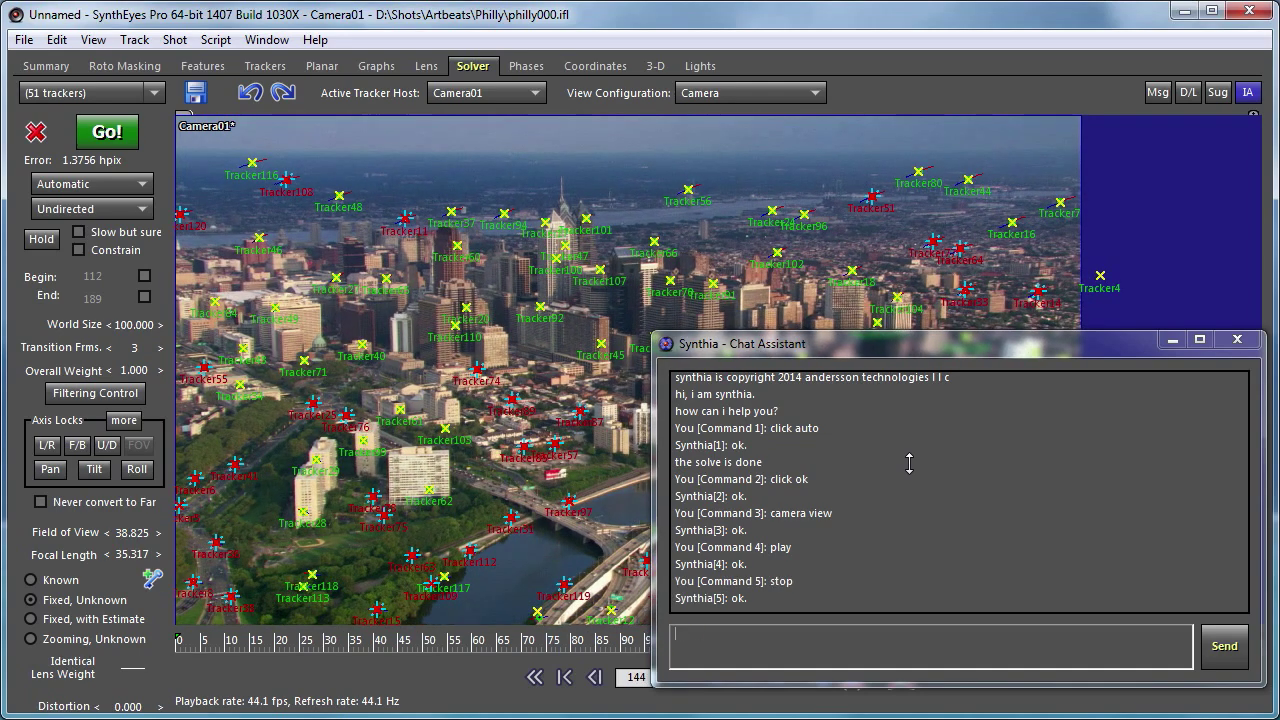
pyautogui.write('stop listening')
pyautogui.press('Return')
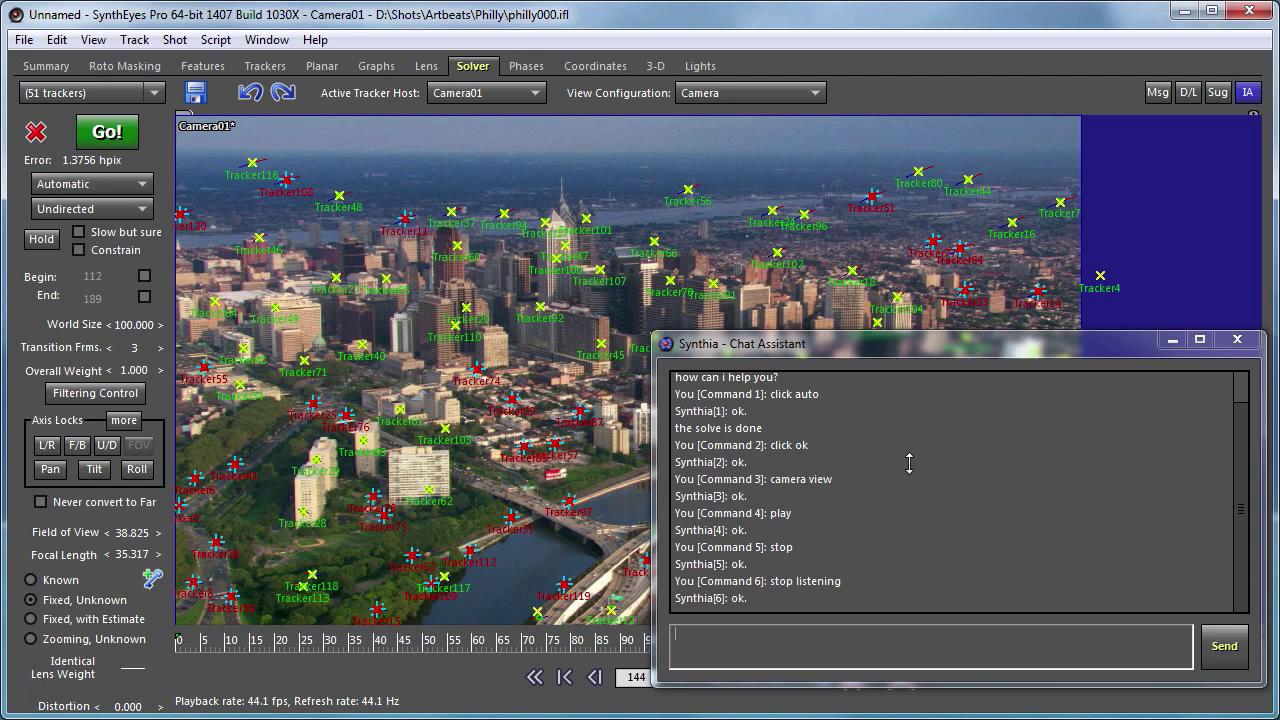
# Choose Listen from Synthia's IA menu to resume listening
pyautogui.click(1247, 93)
pyautogui.click(1199, 151)
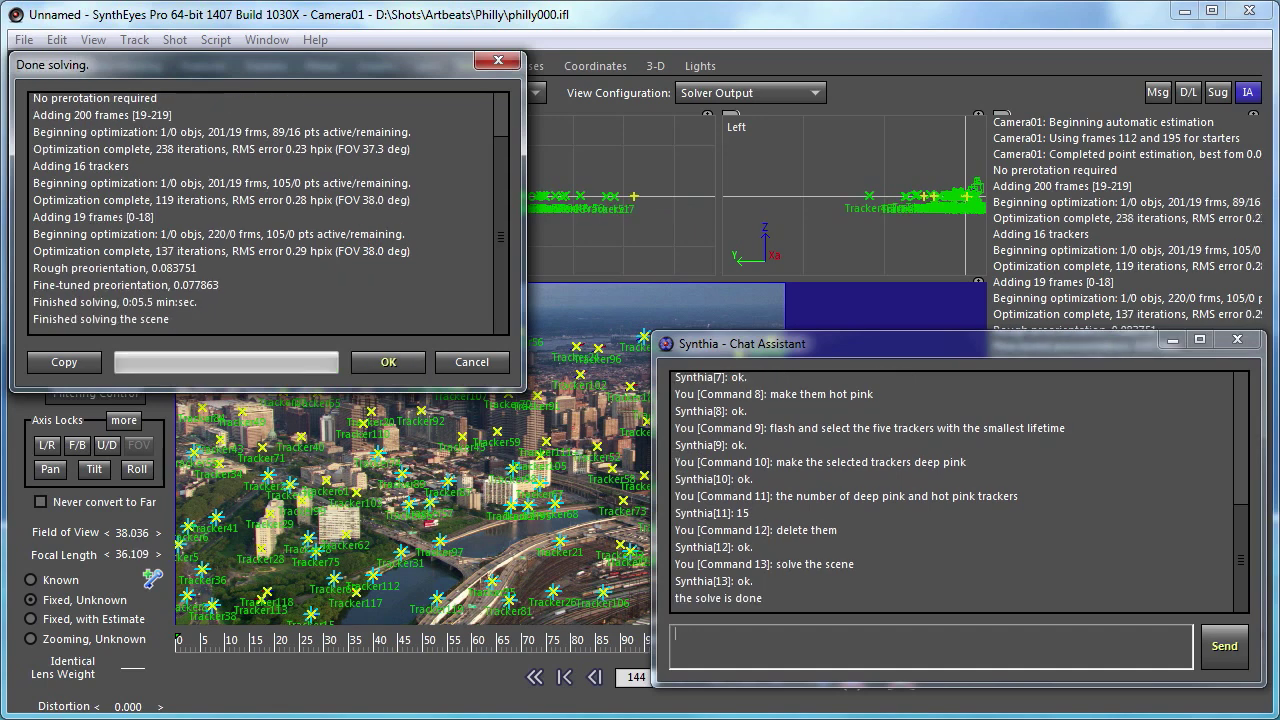
# Dismiss the solve results and have Synthia make the best 10 trackers purple
pyautogui.write('click ok')
pyautogui.press('Return')
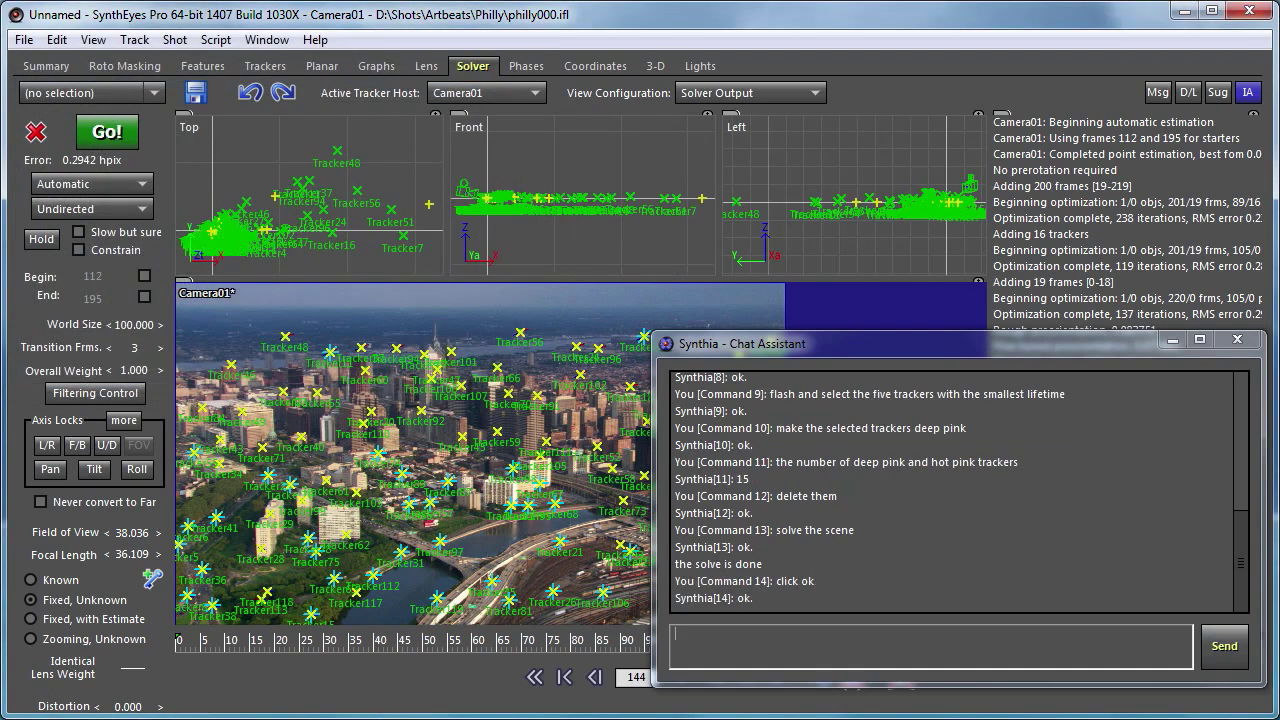
pyautogui.write('make the best 10 trackers purple')
pyautogui.press('Return')
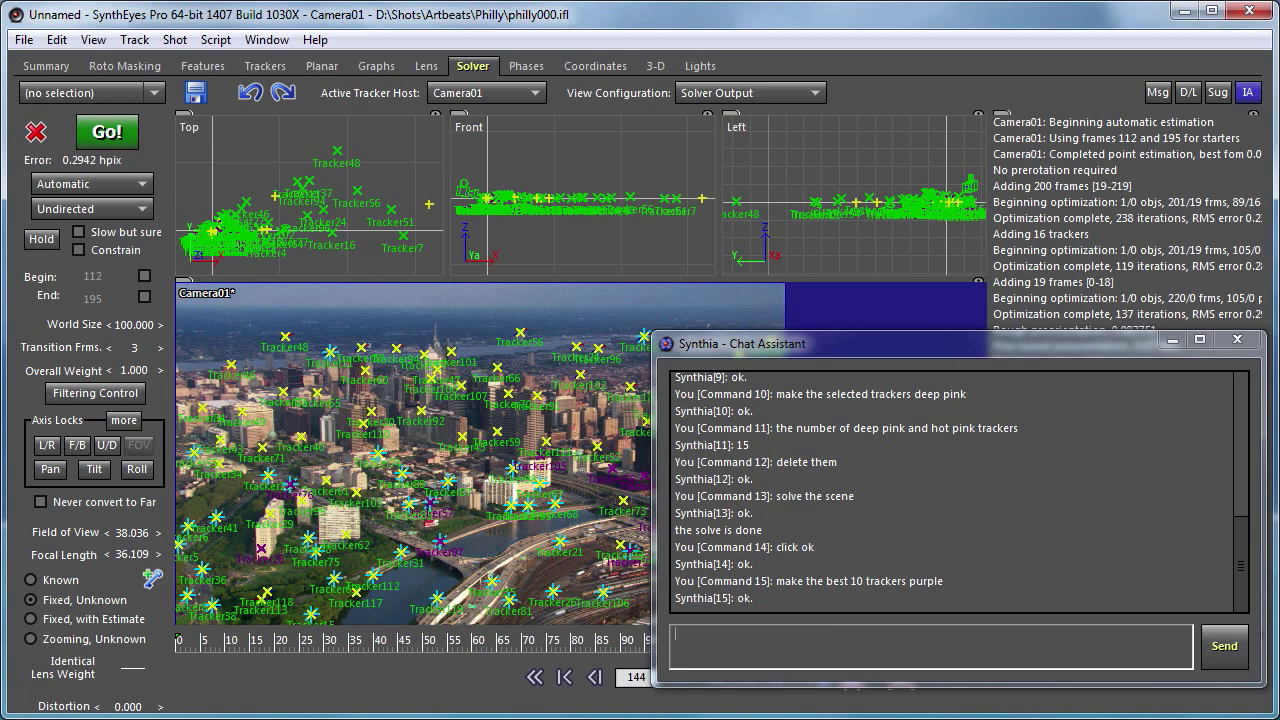
# Limit export to the purple trackers and request an export, correcting it to 'export to lightwave'
pyautogui.write('export only the purple trackers')
pyautogui.press('Return')
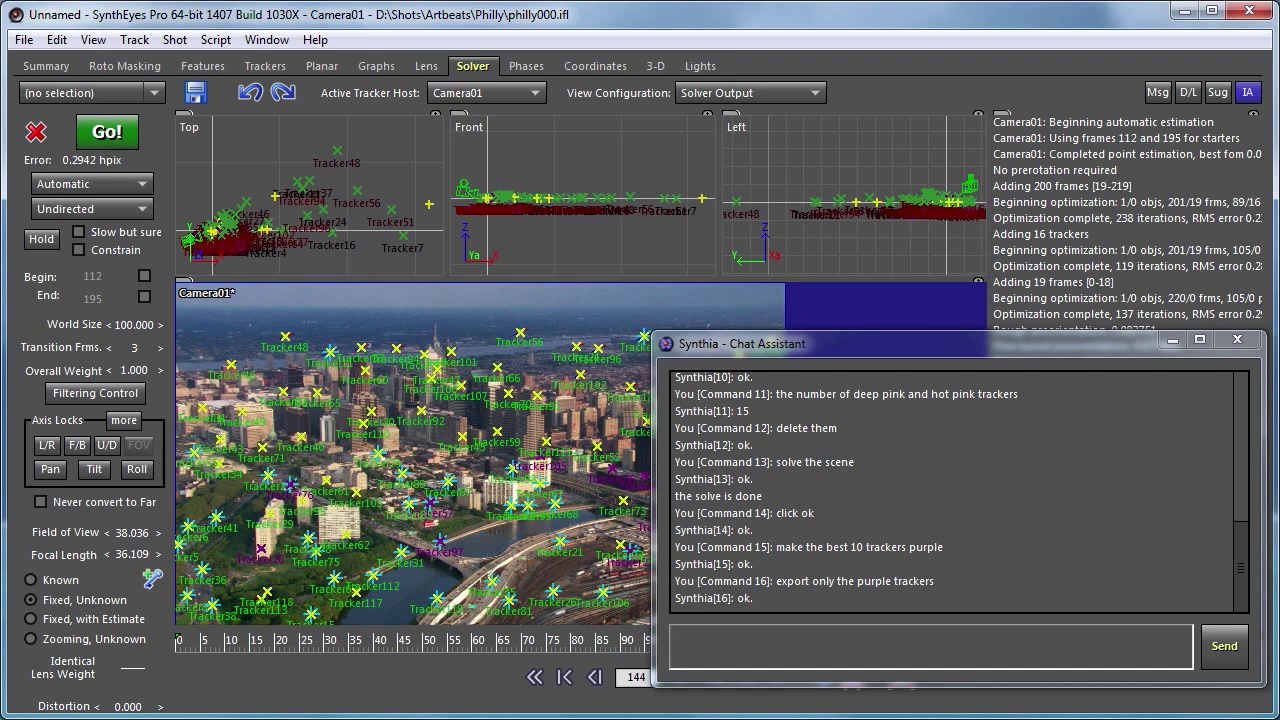
pyautogui.write('export to lightweight')
pyautogui.press('Return')
pyautogui.write('export to lightweight')
pyautogui.press('Return')
pyautogui.write('export to lightwave')
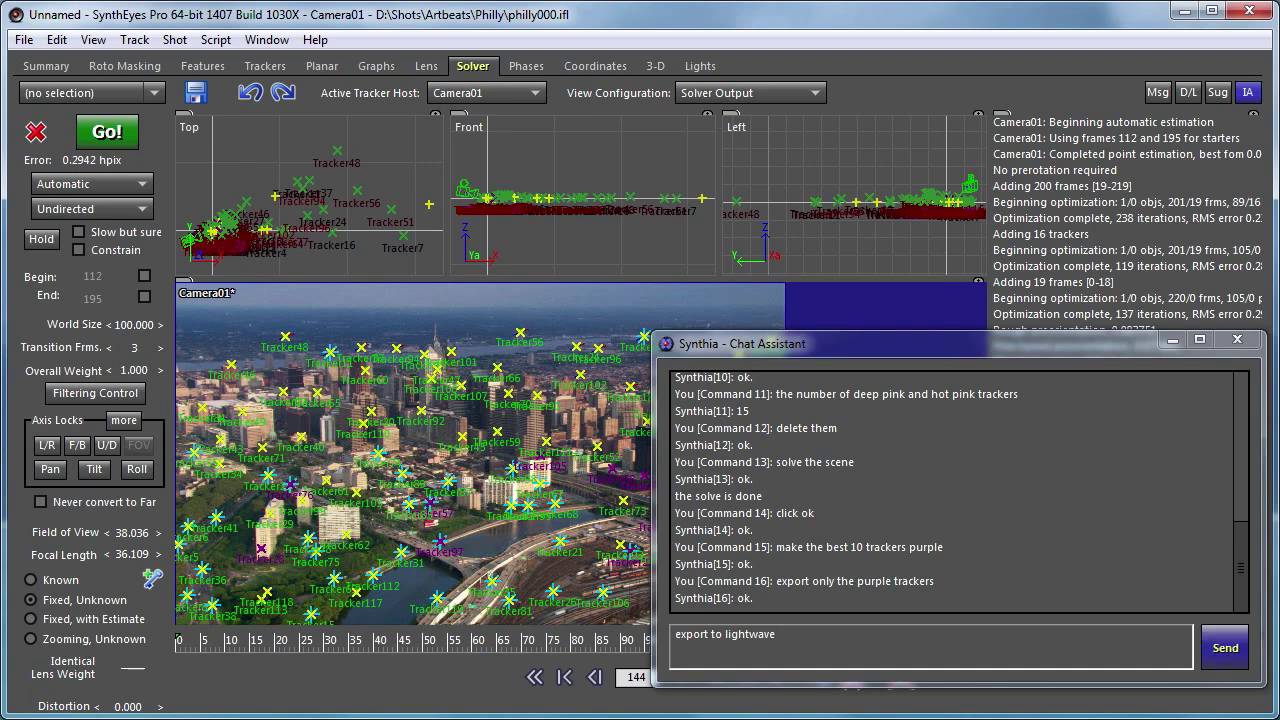
# Send 'export to lightwave', move the Export File Name dialog aside, and cancel it
pyautogui.press('Return')
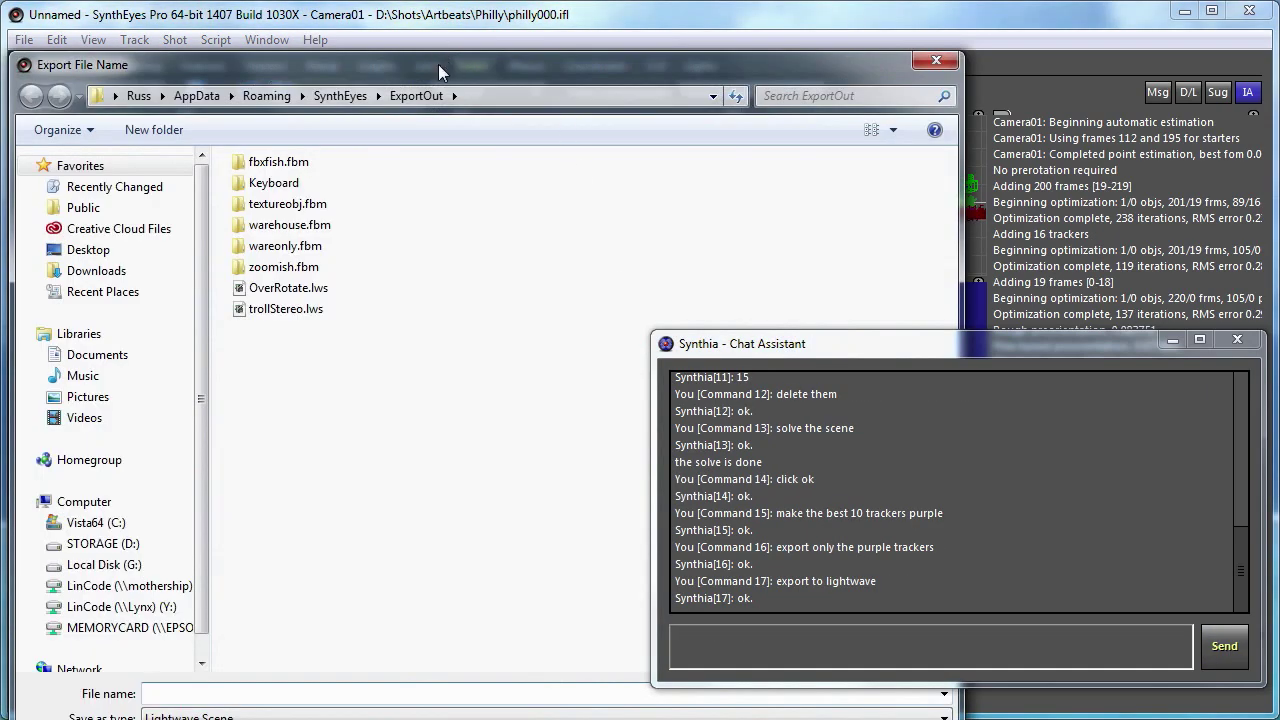
pyautogui.moveTo(438, 64); pyautogui.dragTo(116, 0)
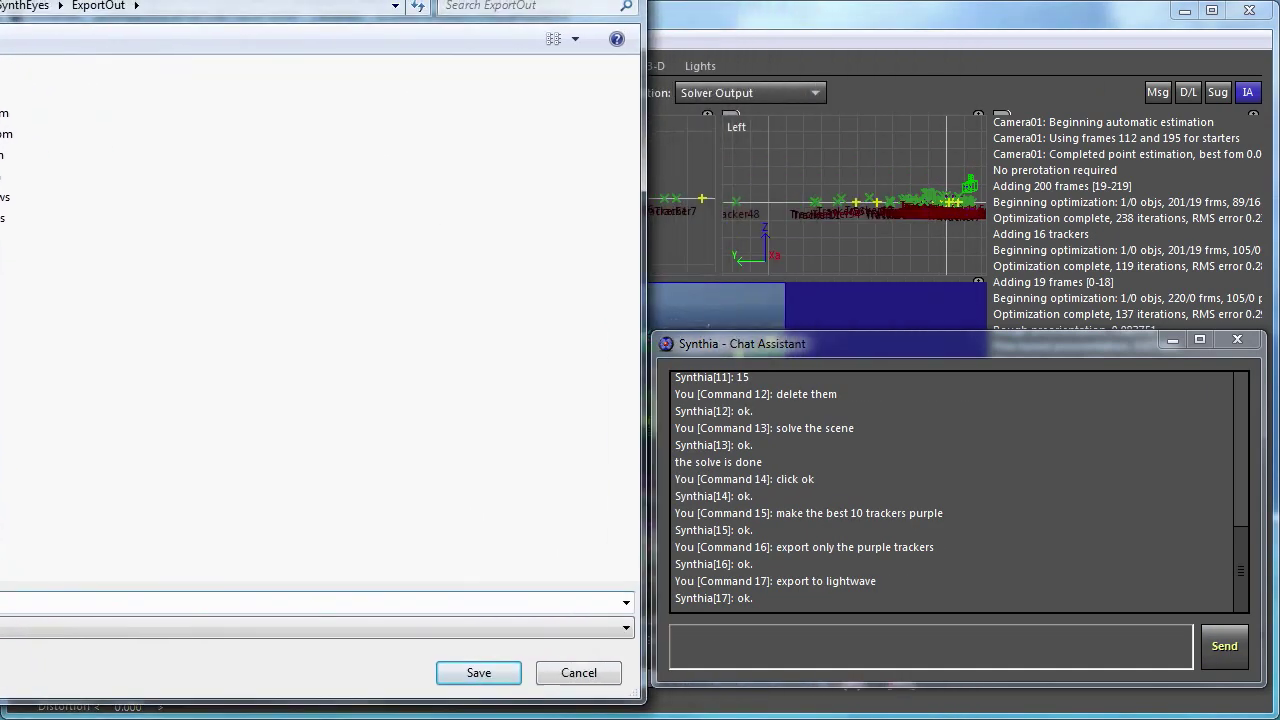
pyautogui.click(565, 676)
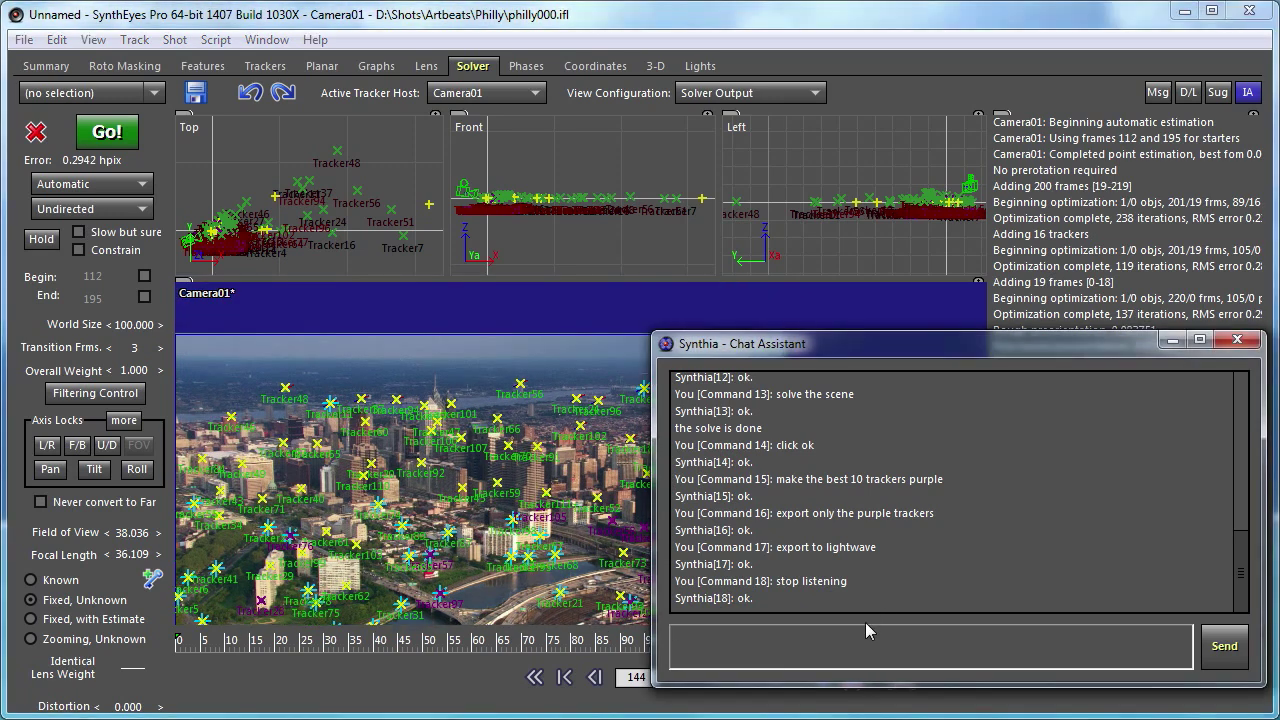
pyautogui.press('Up')
pyautogui.press('Up')
pyautogui.press('Up')
pyautogui.press('Down')
pyautogui.press('Down')
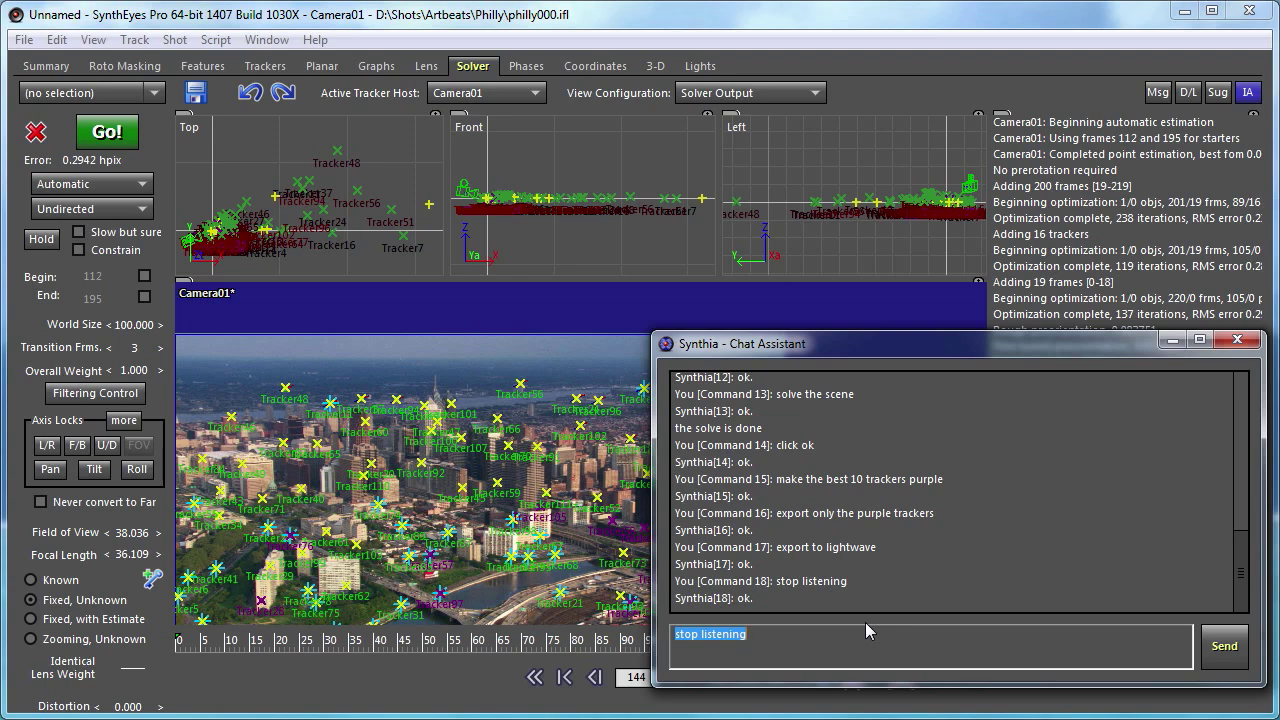
pyautogui.press('Down')
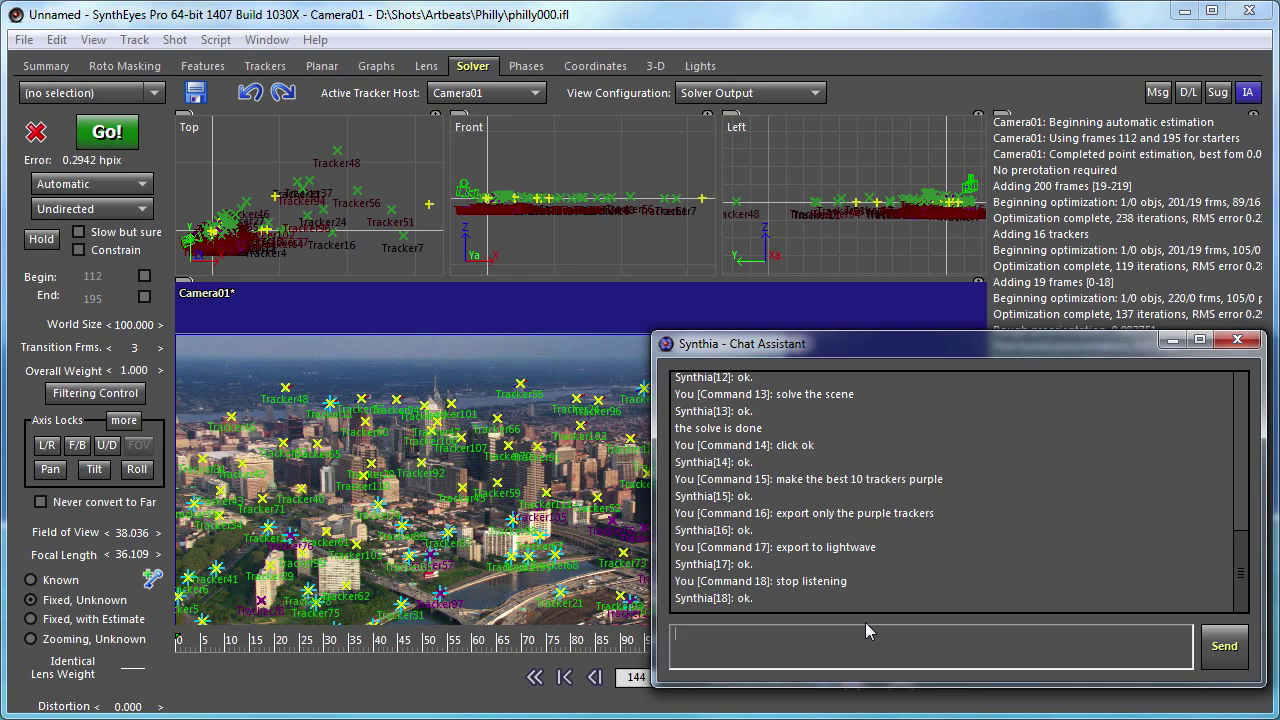
# Ask Synthia for its pink rules, its total rule count (5766), and its rules about click
pyautogui.write('rules about pink')
pyautogui.press('Return')
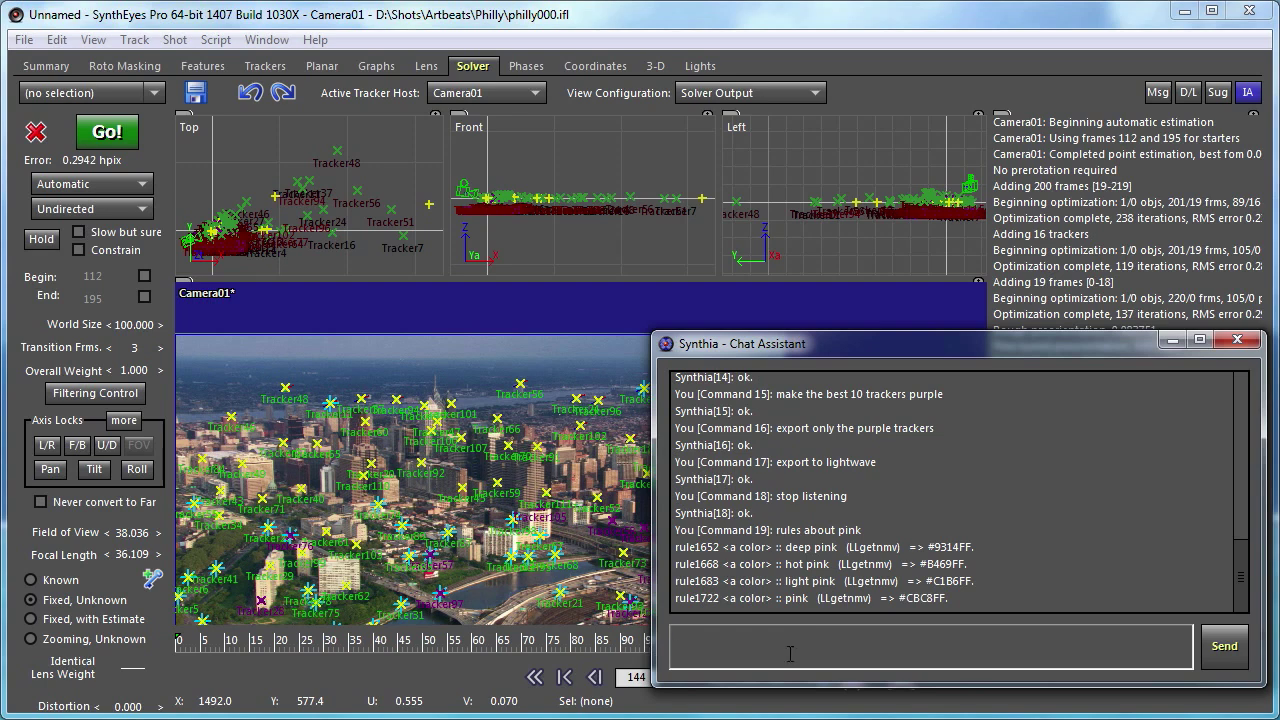
pyautogui.write('the number of rules')
pyautogui.press('Return')
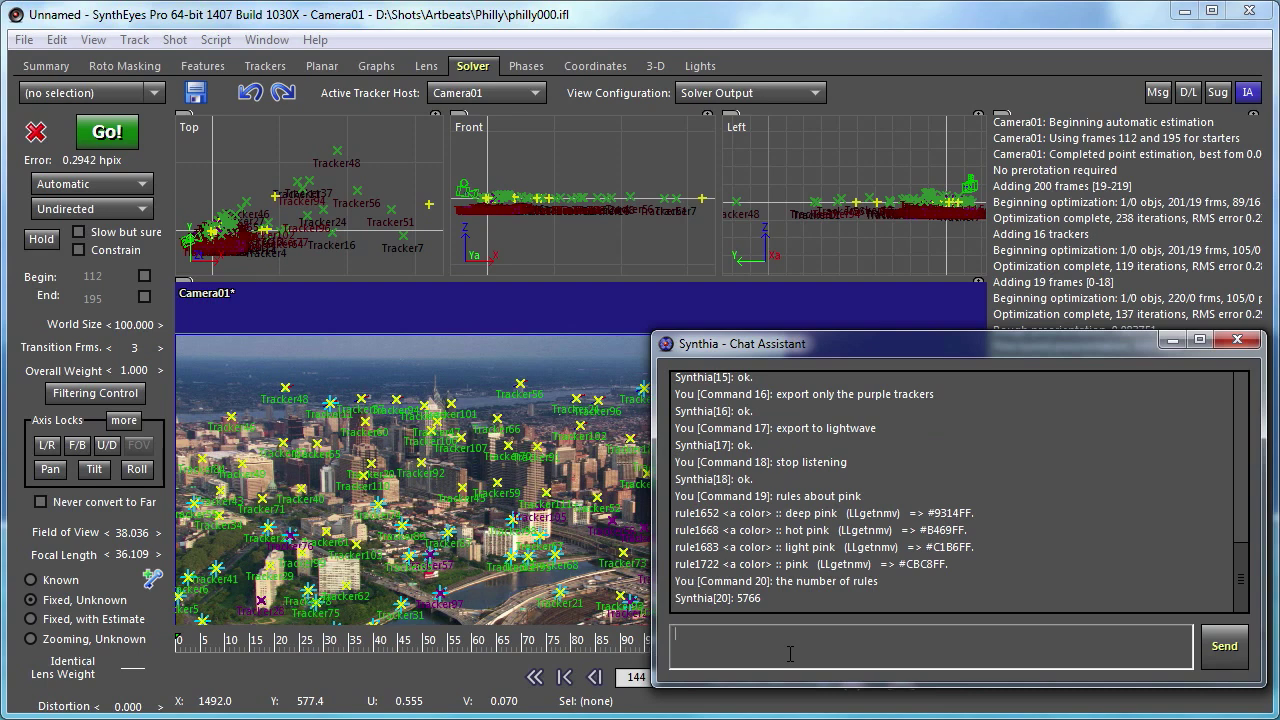
pyautogui.write('rules about click')
pyautogui.press('Return')
# List Synthia's rules about context, then start typing define "colorize the scene"
pyautogui.write('rule')
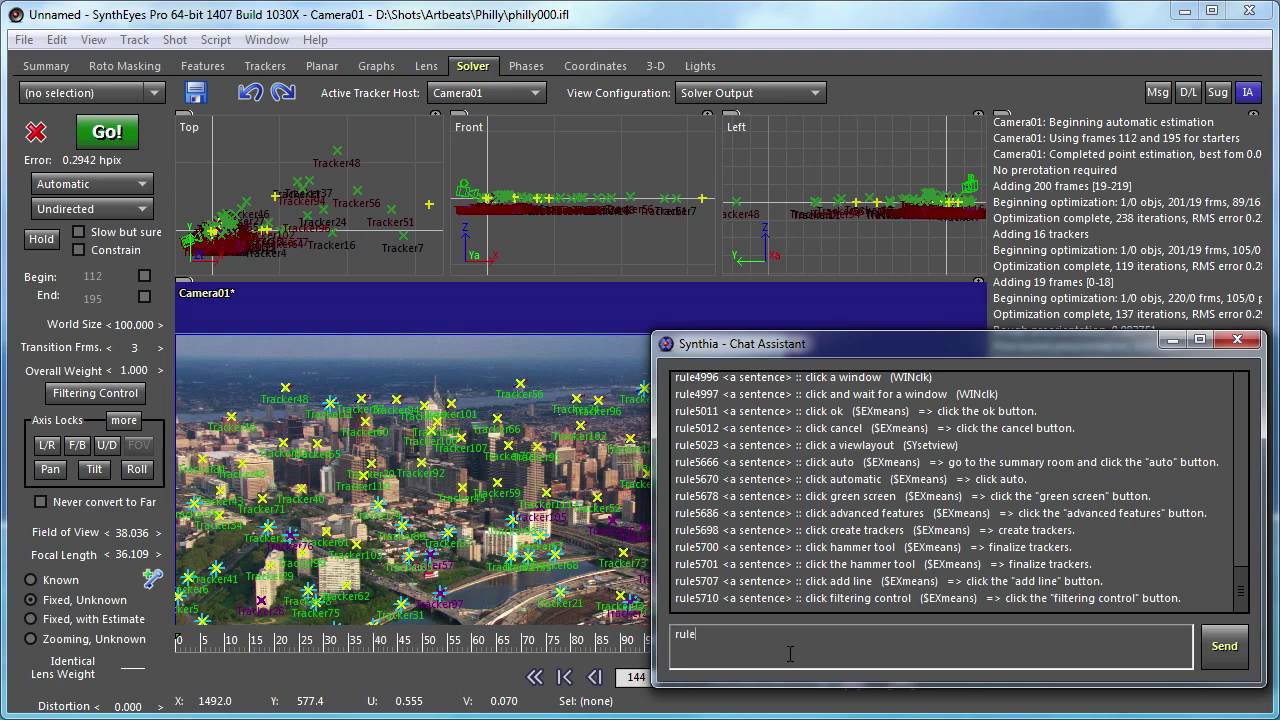
pyautogui.write('s about context')
pyautogui.press('Return')
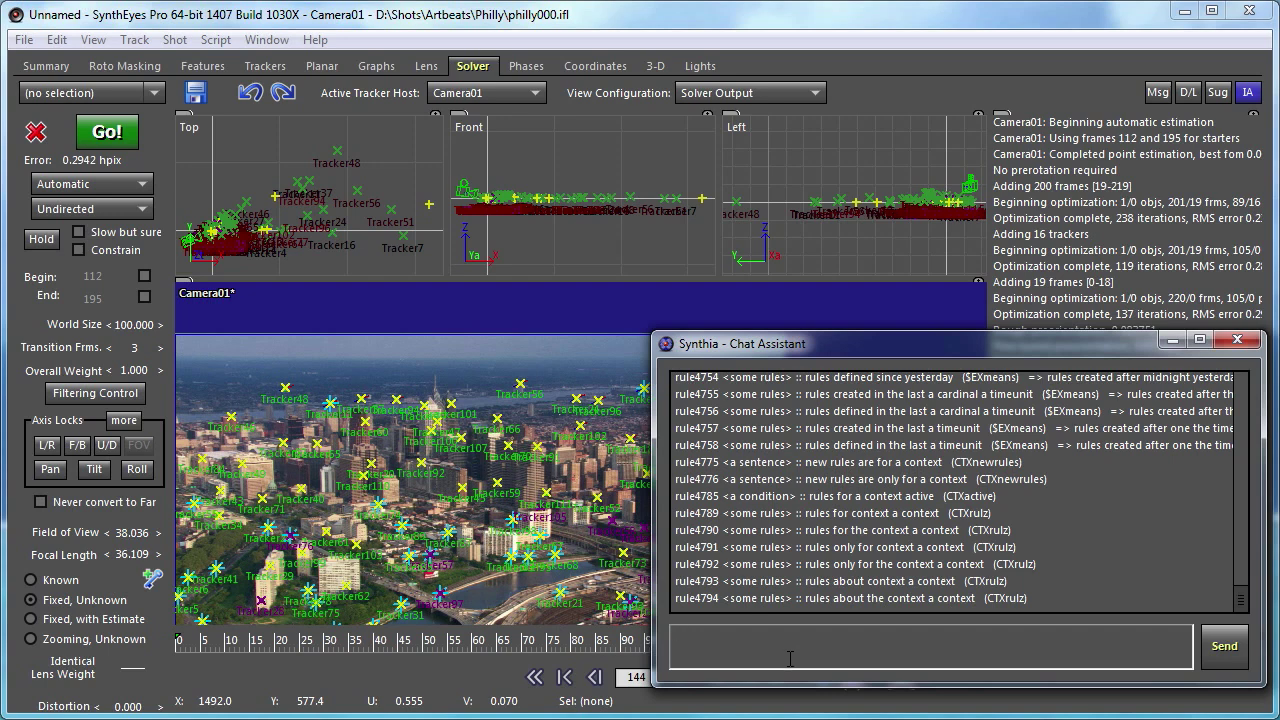
pyautogui.write('define ')
pyautogui.write('"color')
pyautogui.write('iz')
pyautogui.write('e')
pyautogui.write(' the sco')
pyautogui.write('ene"')
# Define "colorize the scene" as pinking the worst ten and shortest-lived trackers, then run it
pyautogui.write('menu')
pyautogui.press('BackSpace')
pyautogui.write('ans "make the worst')
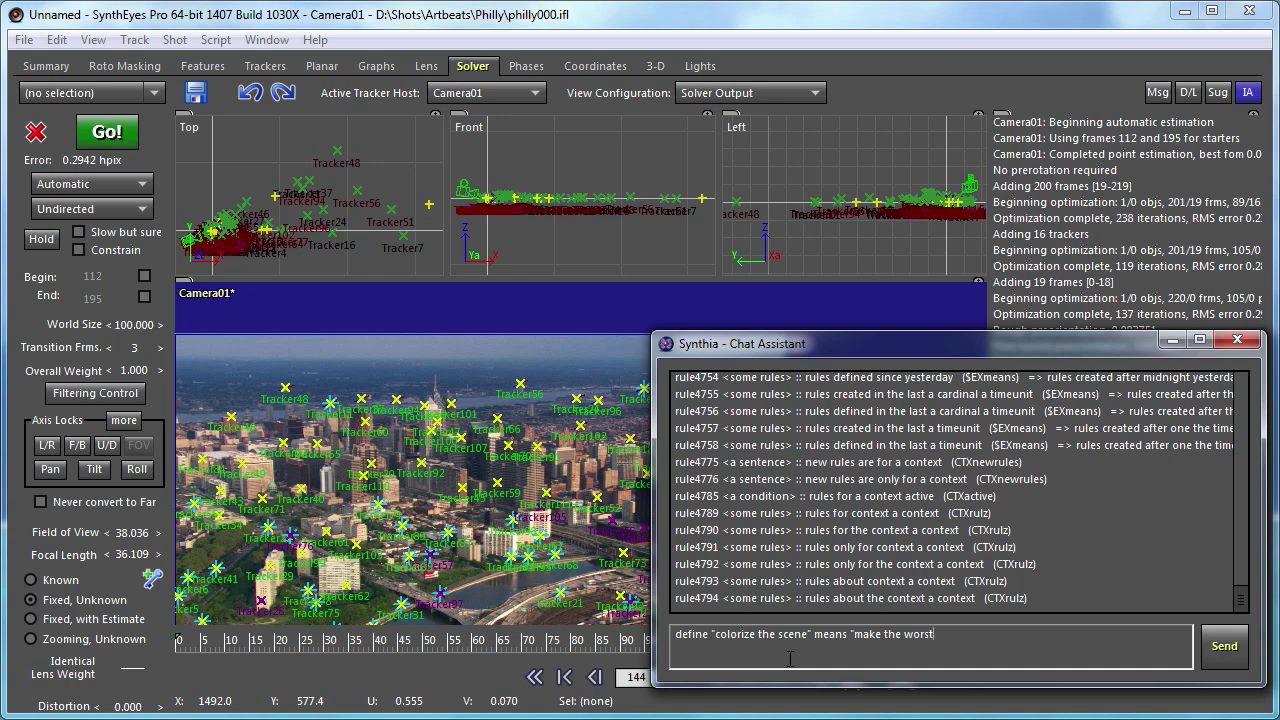
pyautogui.write(' ten trackers hot pink, and make the five t')
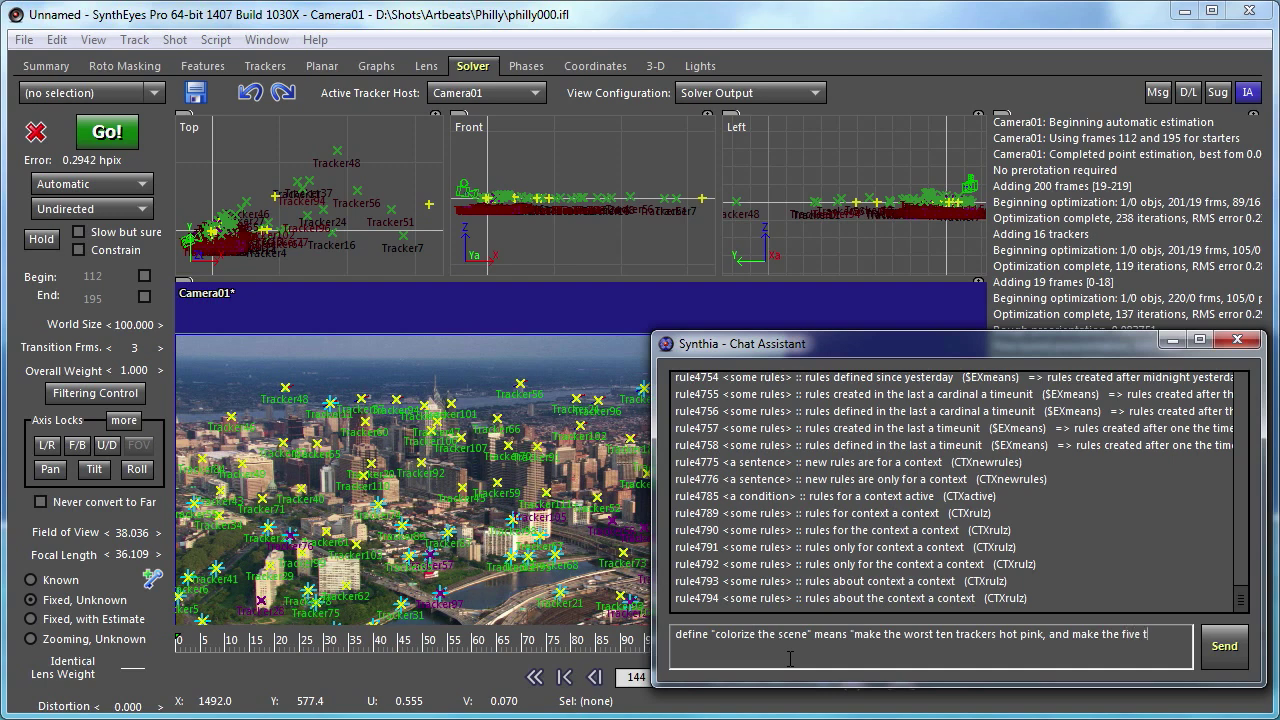
pyautogui.write('rackers with the smallest lifetime deep pink')
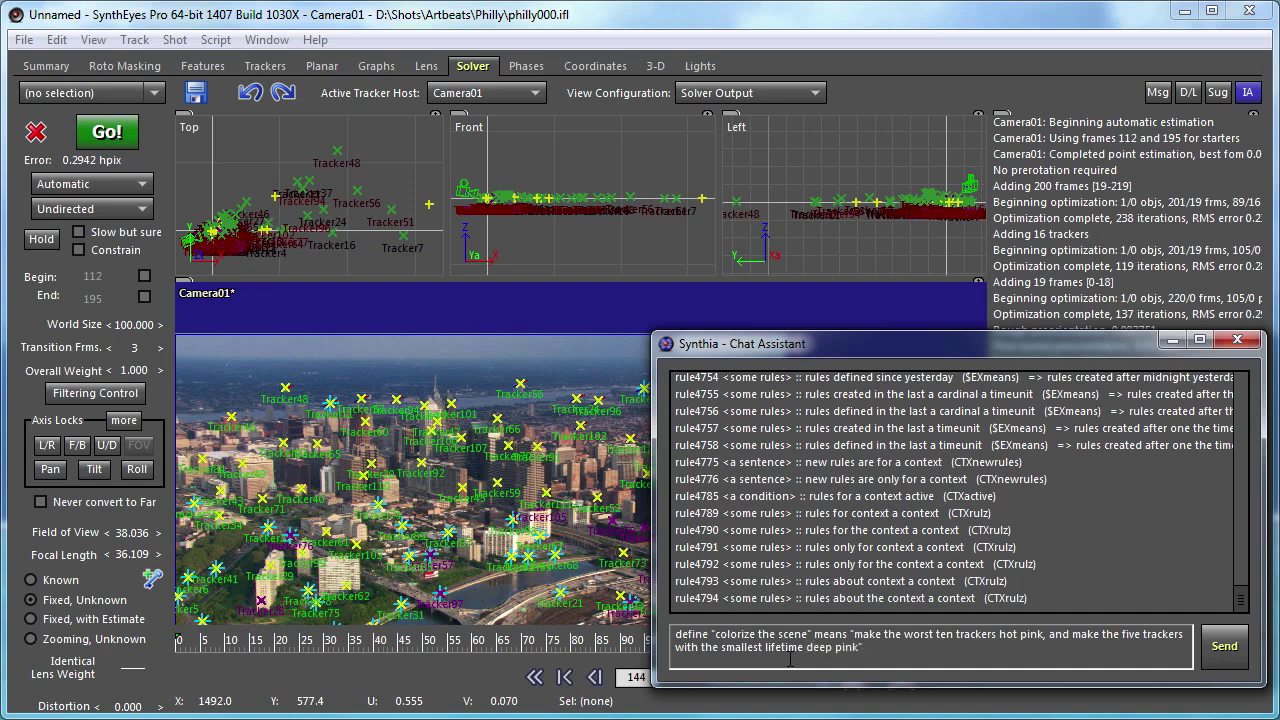
pyautogui.press('Return')
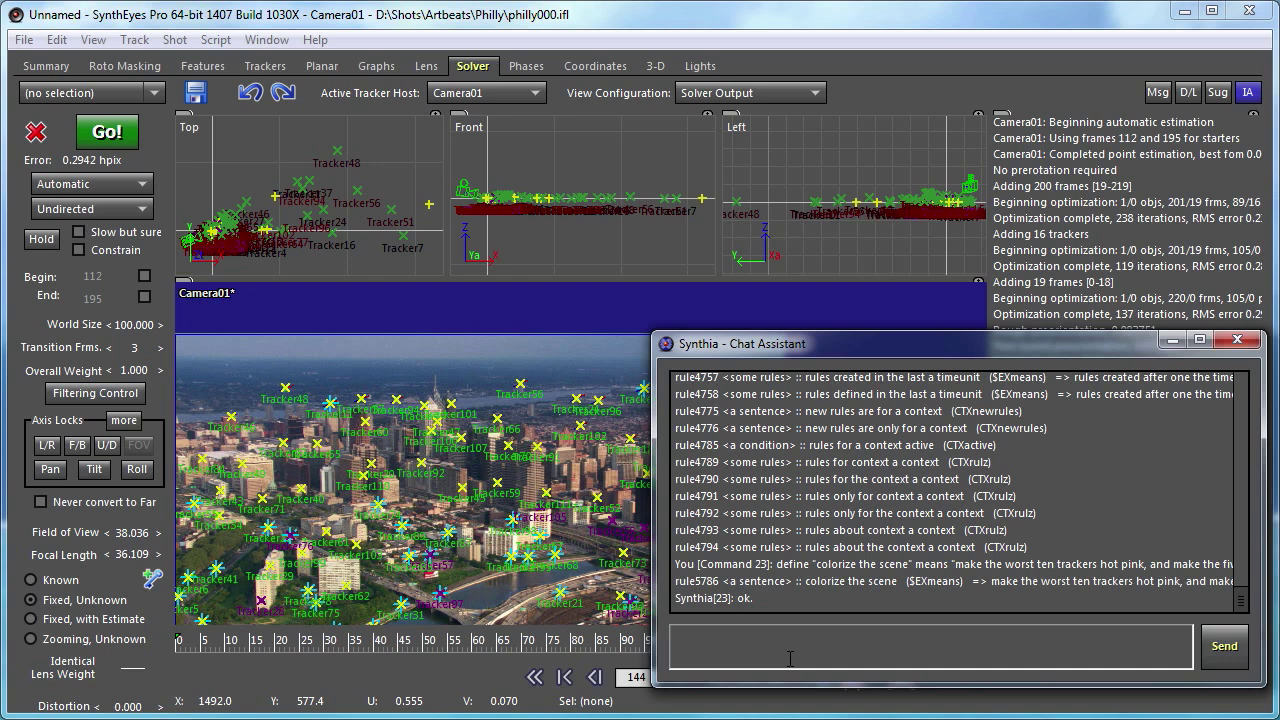
pyautogui.write('colorize the scene')
pyautogui.press('Return')
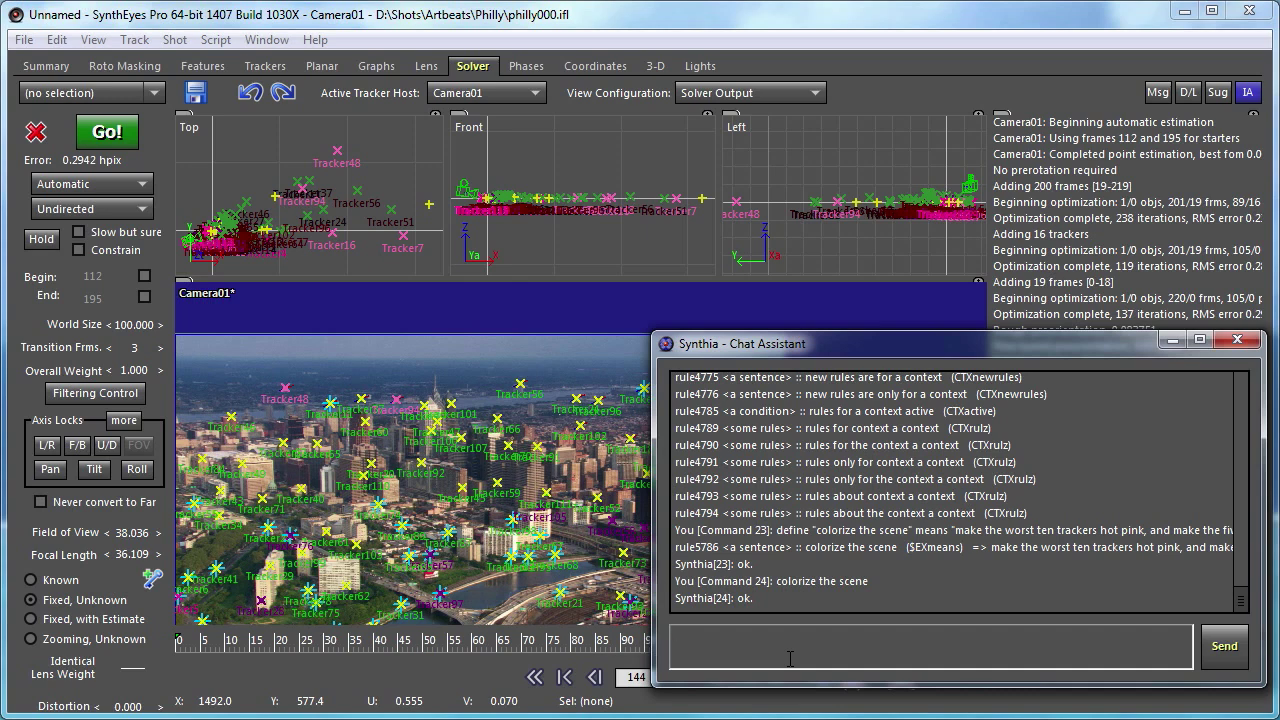
# Type 'define the procedure to prepare the scene' in the Synthia chat without sending it
pyautogui.write('define the procedure to prepare')
pyautogui.write('the scene')
# Start recording 'prepare the scene': delete unsolved/far trackers, worst ten hot pink, five shortest-lived deep pink
pyautogui.press('Return')
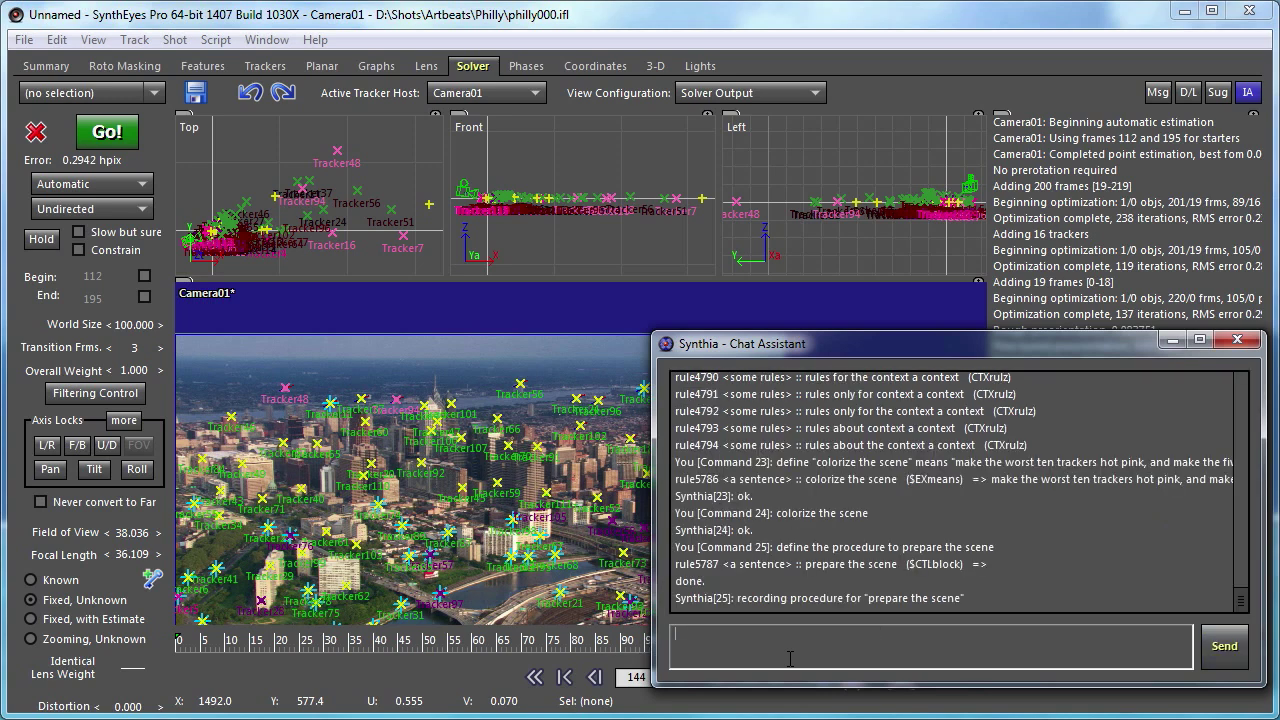
pyautogui.write('delete the unsolved and far trackers')
pyautogui.press('Return')
pyautogui.write('make the ')
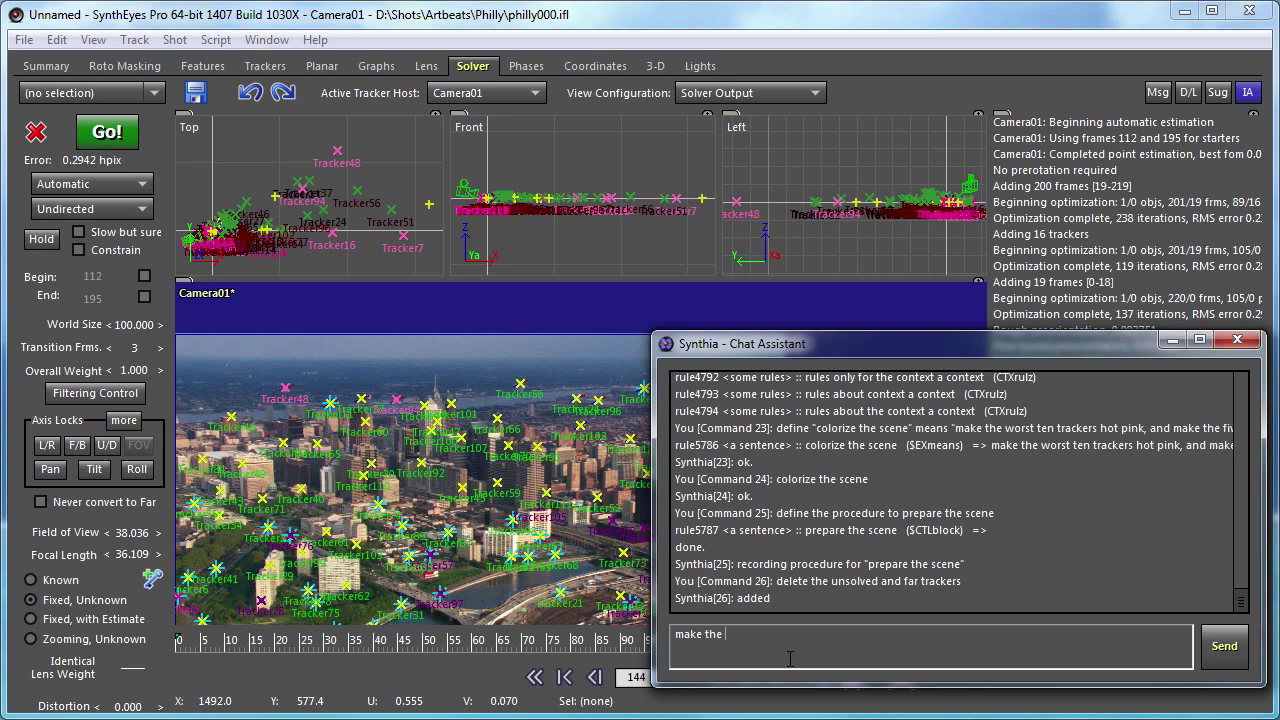
pyautogui.write('worst ten trackers hot pink')
pyautogui.press('Return')
pyautogui.write('make the five tr')
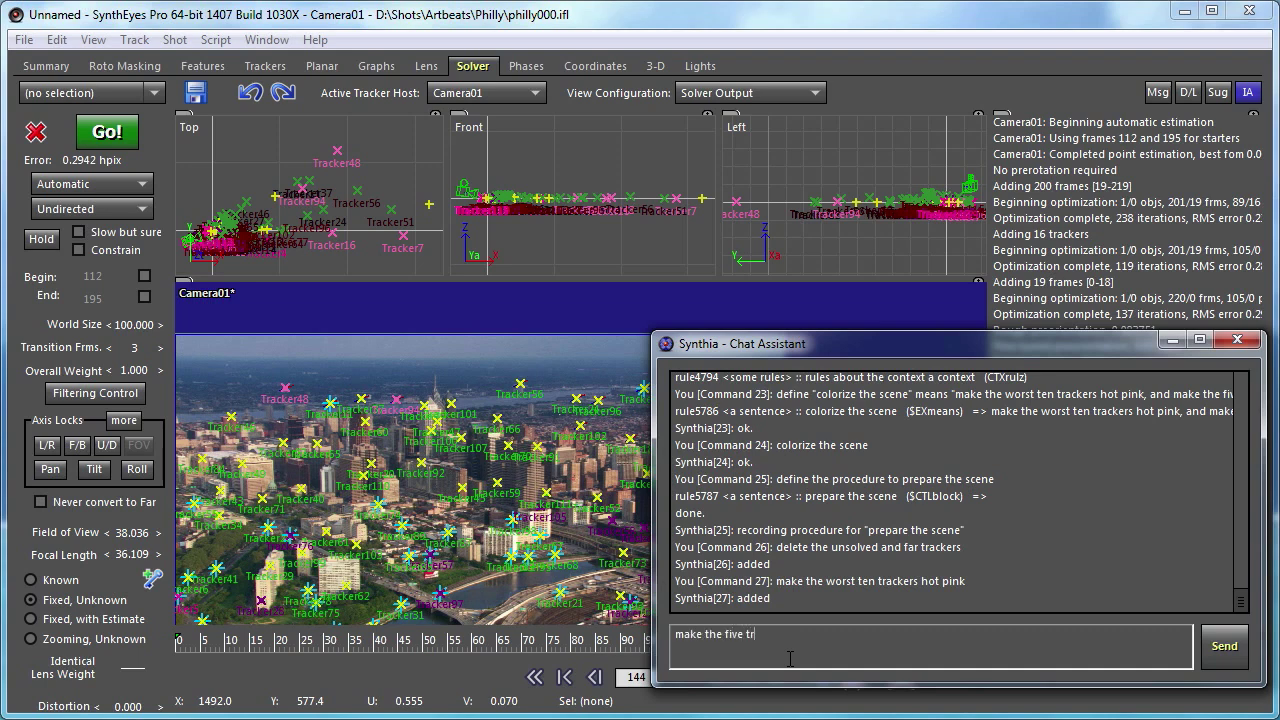
pyautogui.write('ackers with the smallest lifetime deep pink')
pyautogui.press('Return')
# Add the best-10-purple-and-export step, finish with 'done', and begin asking for the prepare-the-scene rule
pyautogui.write('make the 10 best trackers pr')
pyautogui.press('BackSpace')
pyautogui.write('urple and export only them.')
pyautogui.press('Return')
pyautogui.write('done')
pyautogui.press('Return')
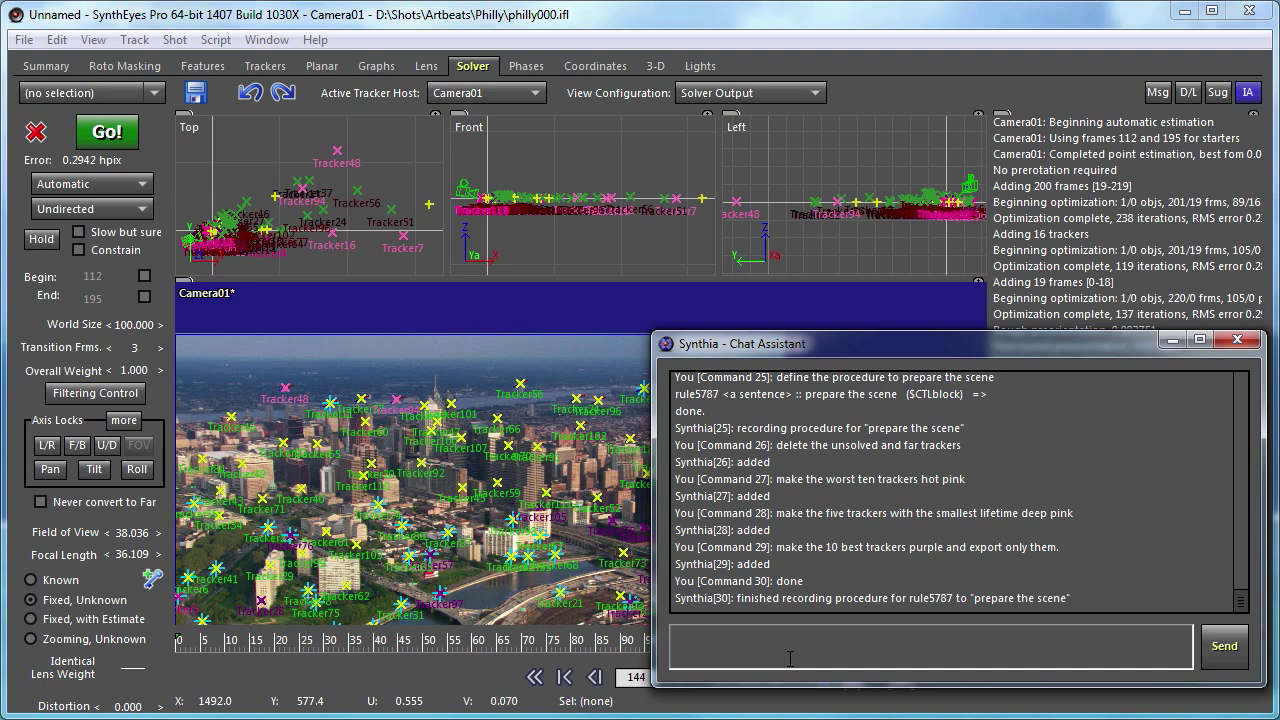
pyautogui.write('ule for prepare the scene')
# Ask Synthia to show the 'prepare the scene' rule with its four recorded steps
pyautogui.press('Return')
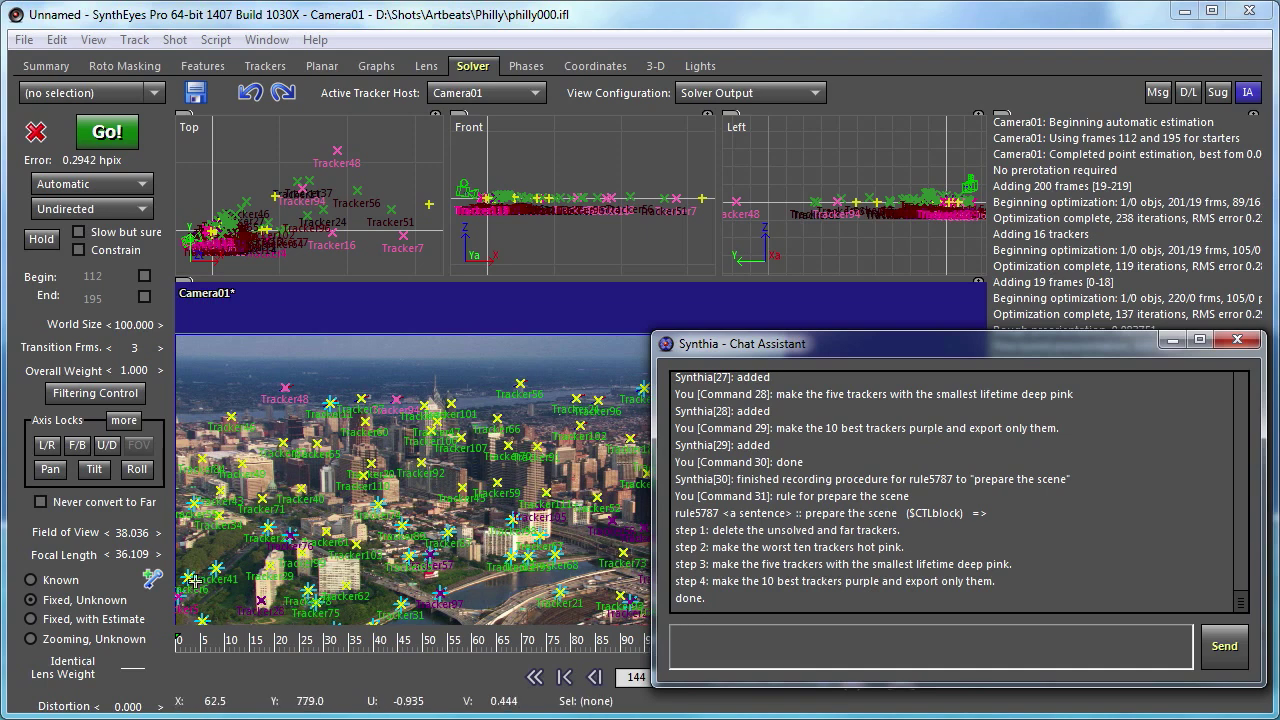
# Paste both Notepad procedure definitions, including 'name my favorite trackers', into Synthia and send them
pyautogui.hotkey('alt', 'Tab')
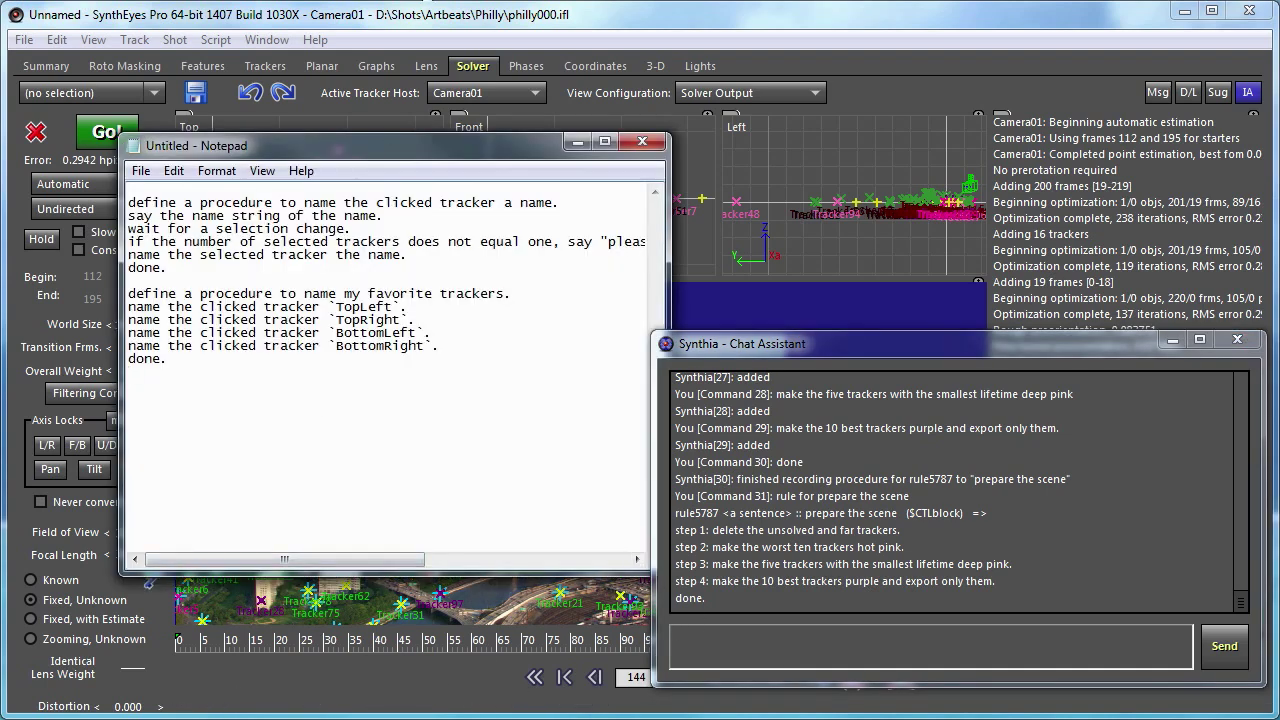
pyautogui.moveTo(138, 191); pyautogui.dragTo(200, 456)
pyautogui.hotkey('ctrl', 'c')
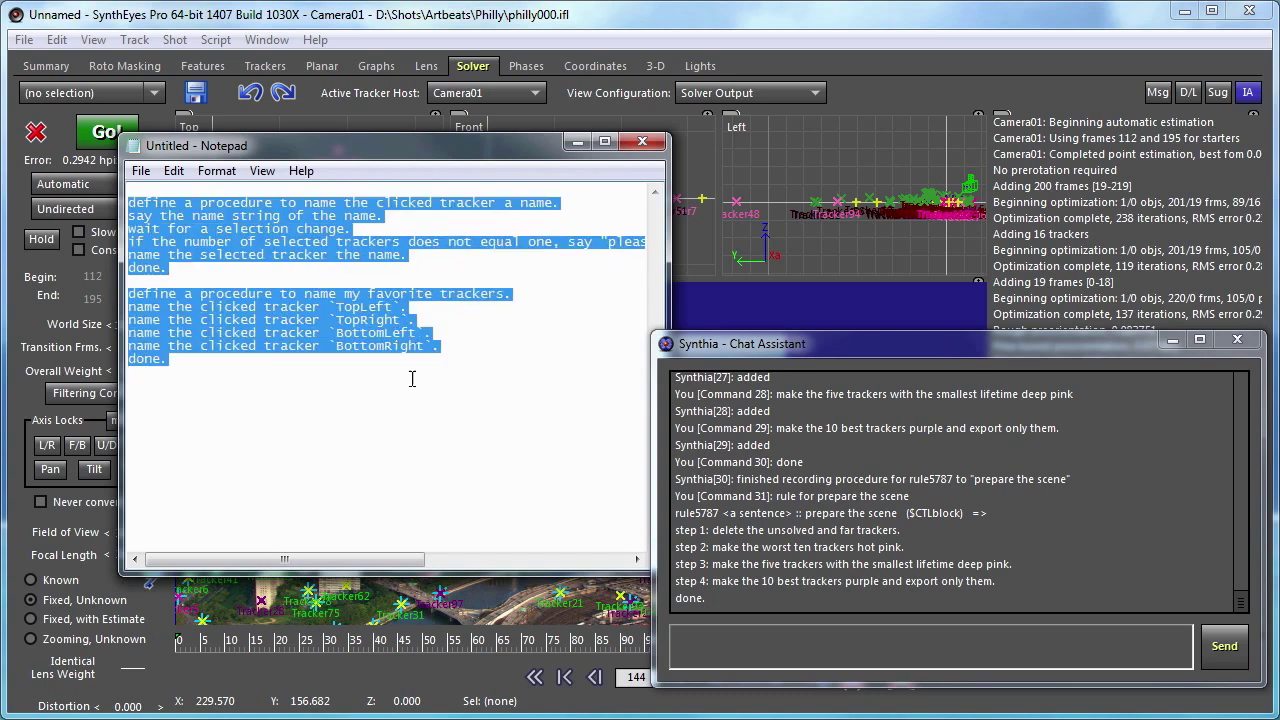
pyautogui.click(713, 637)
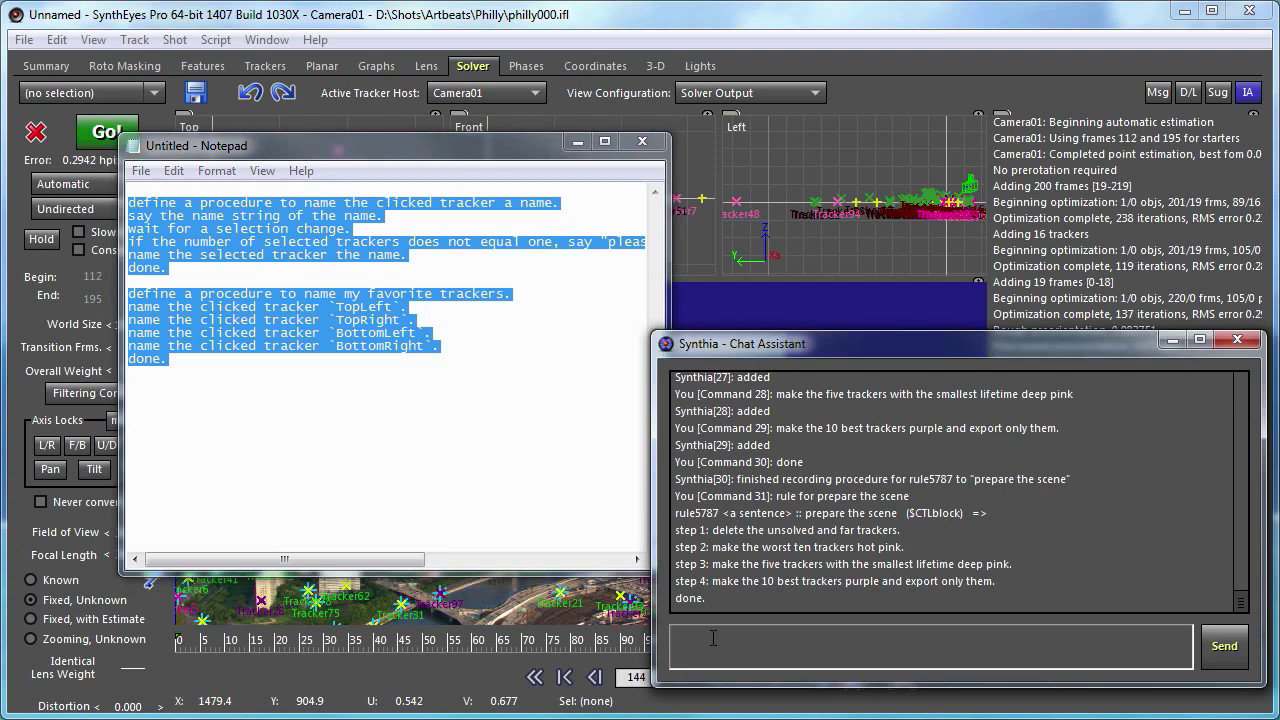
pyautogui.hotkey('ctrl', 'v')
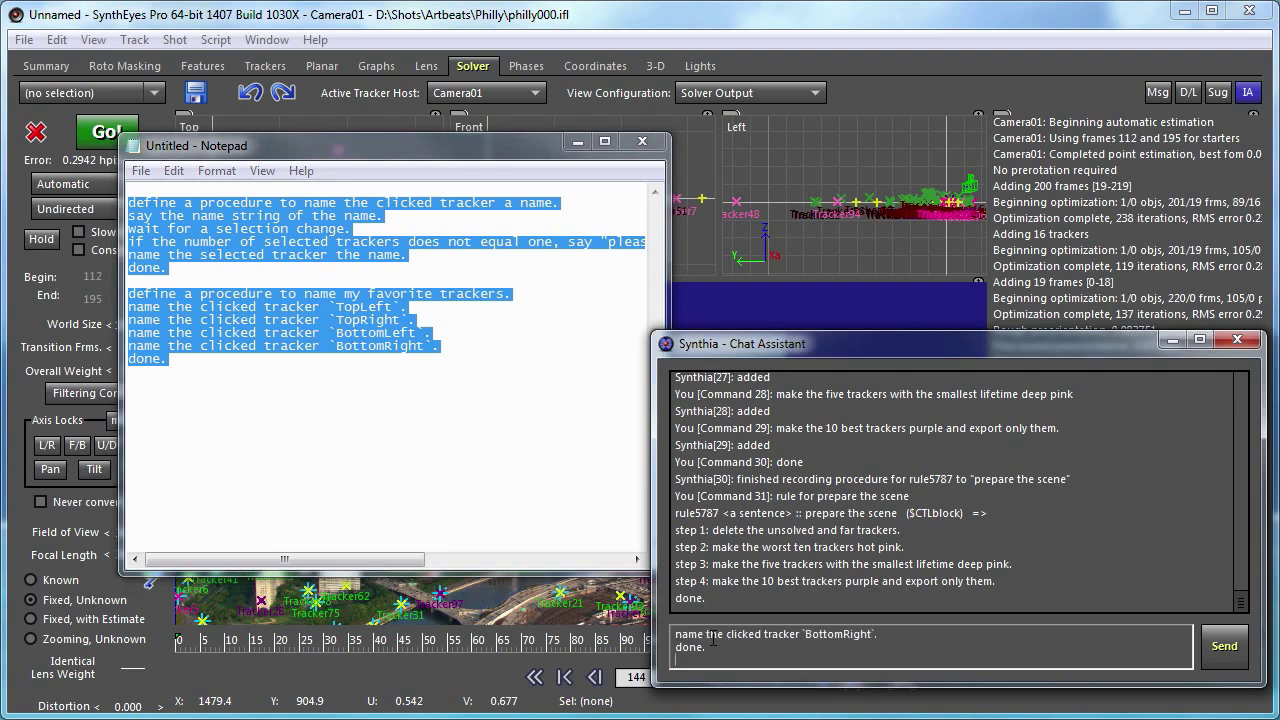
pyautogui.click(1224, 646)
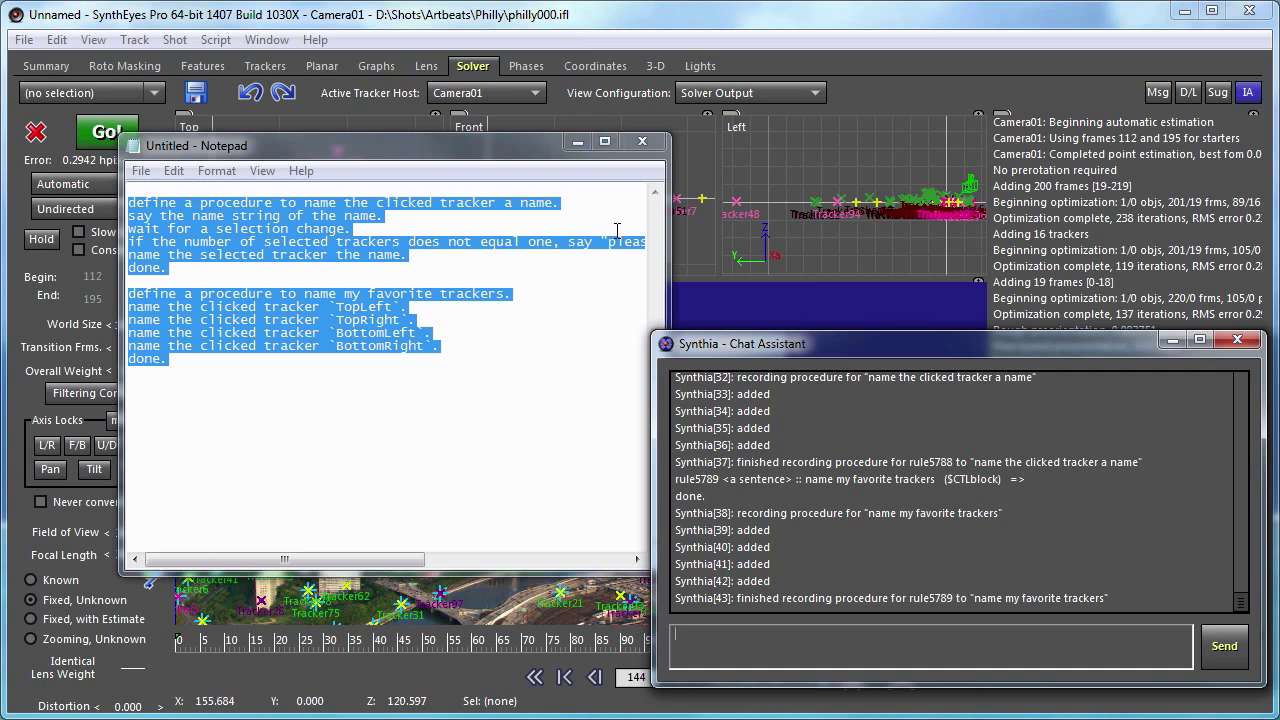
# Go to frame 0 and send Synthia 'camera view. name my favorite trackers'
pyautogui.click(632, 22)
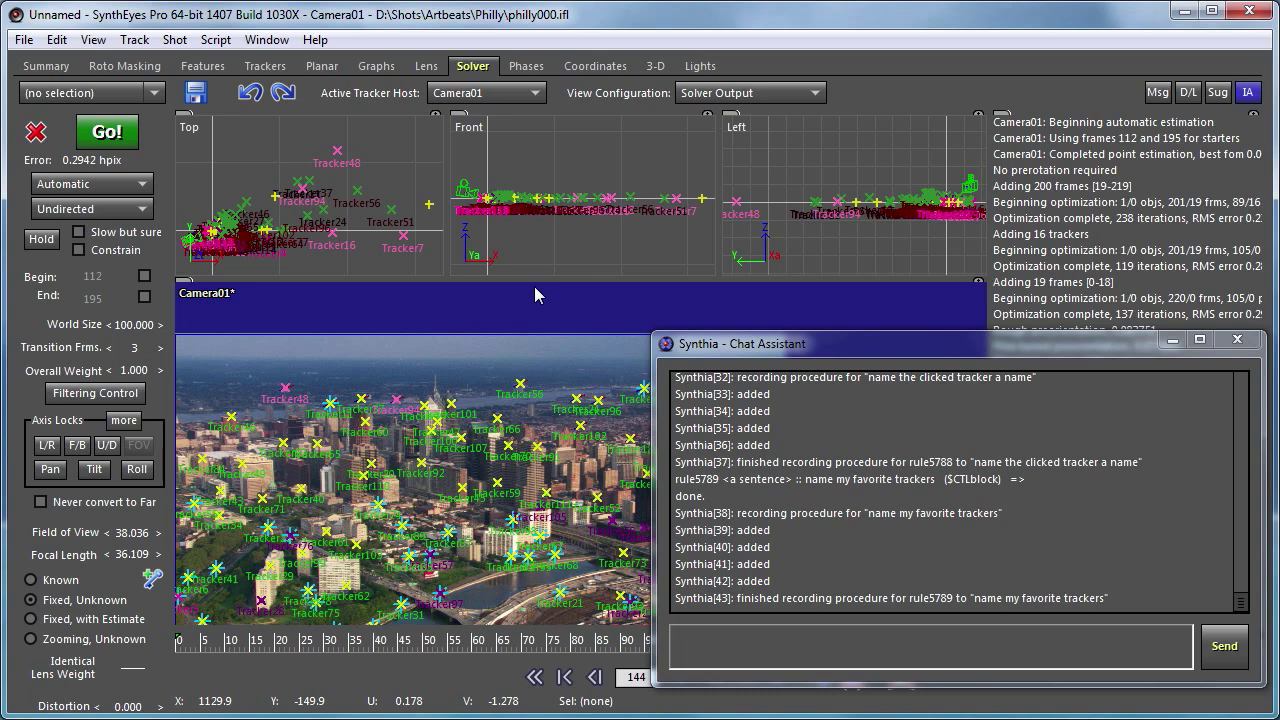
pyautogui.press('Home')
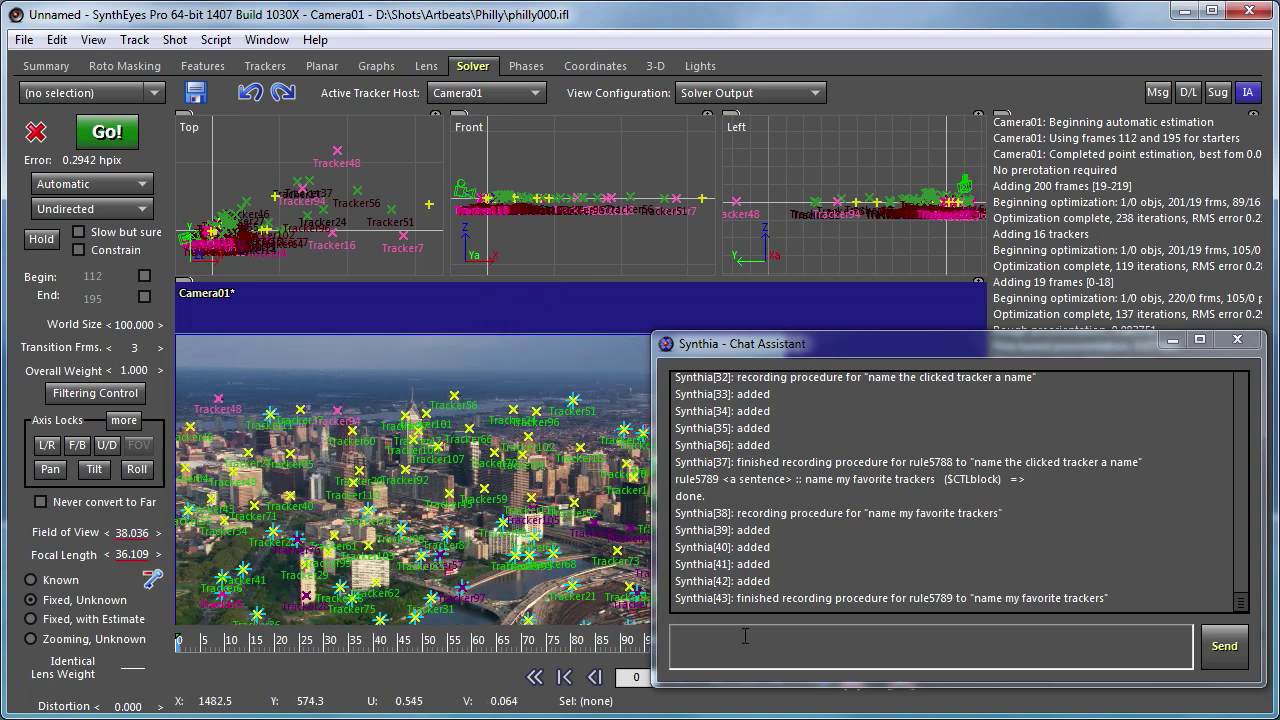
pyautogui.click(745, 636)
pyautogui.write('nanme')
pyautogui.press('BackSpace')
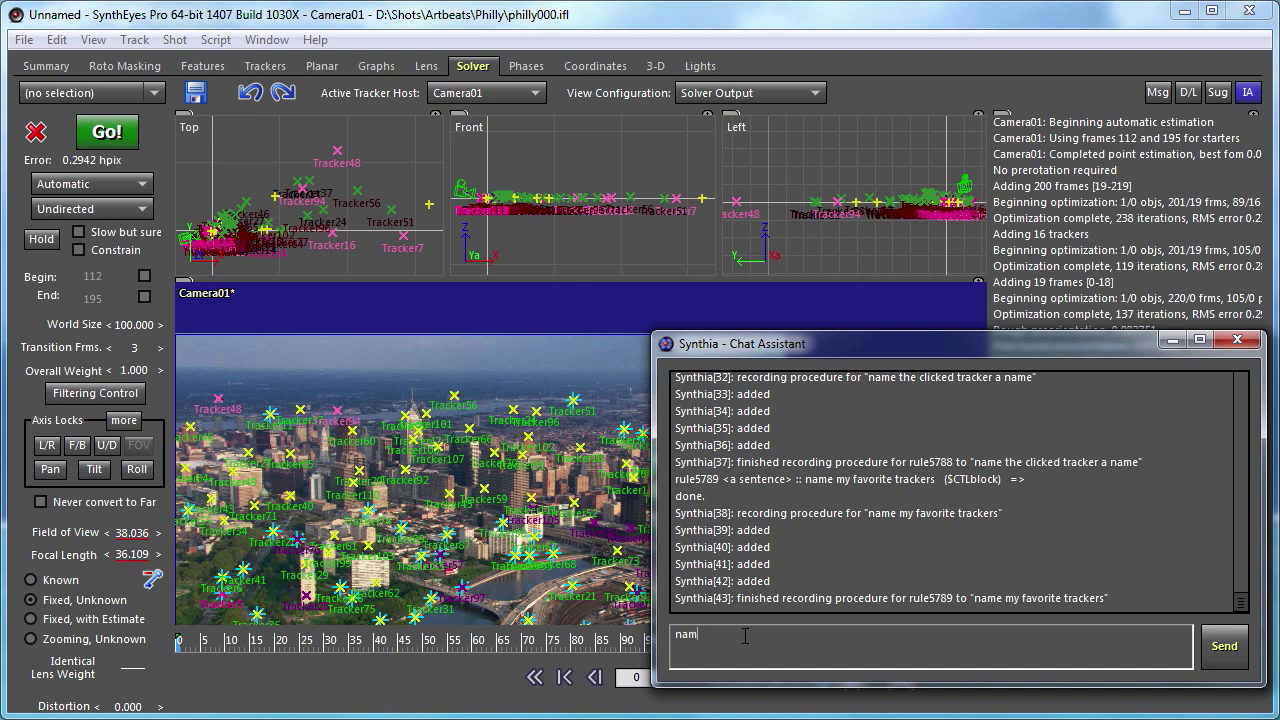
pyautogui.write('e my favorite')
pyautogui.write(' trackers')
pyautogui.write('camera view.')
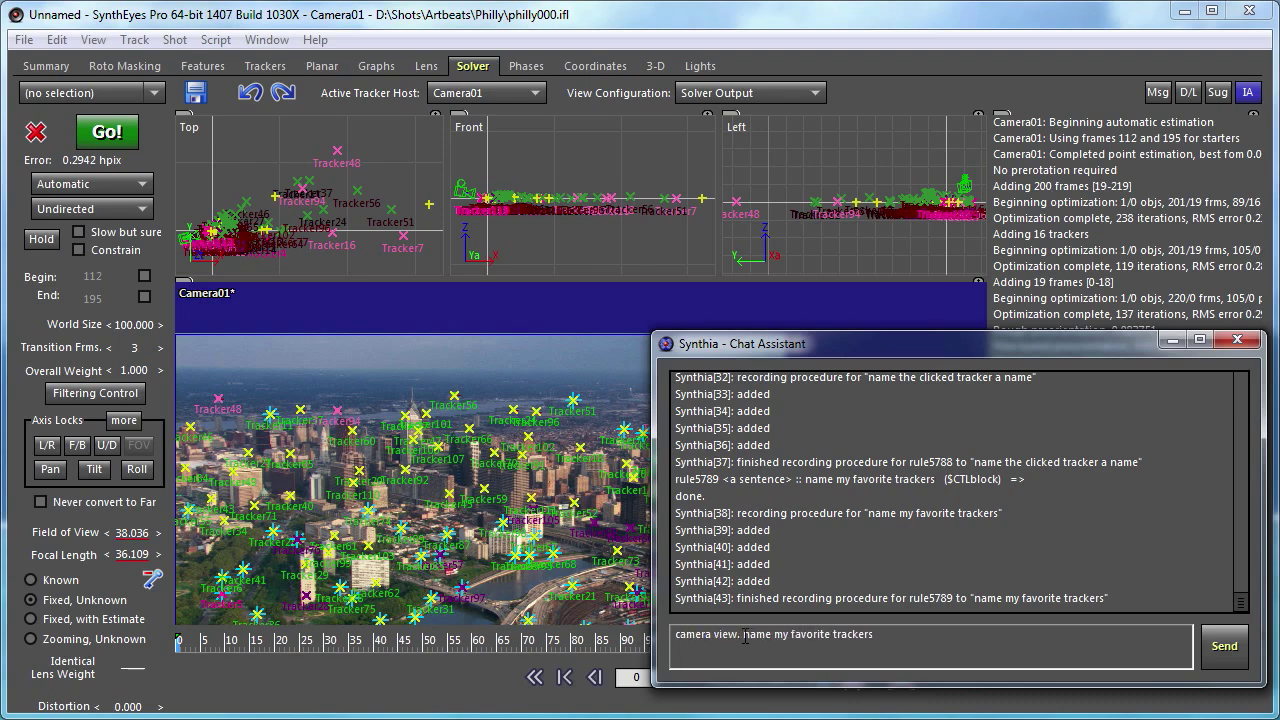
pyautogui.press('Return')
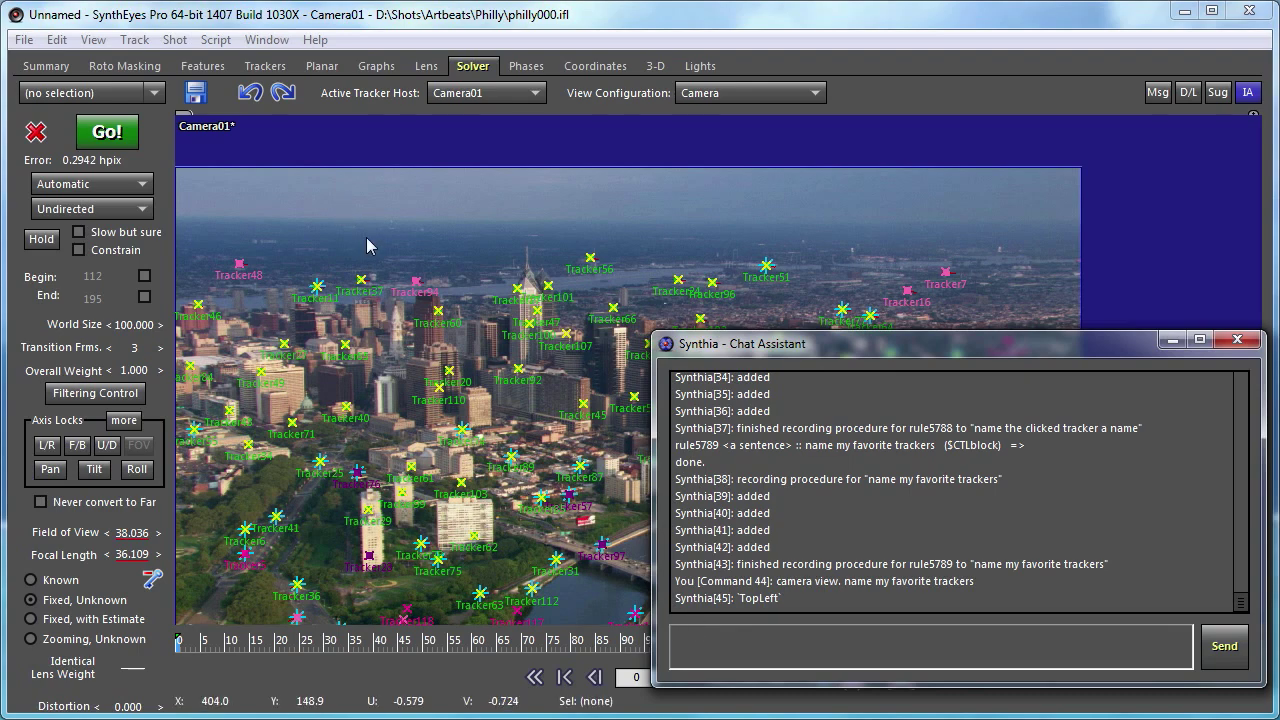
# Pick the top-left, top-right, bottom-left and bottom-right trackers so Synthia names each corner
pyautogui.moveTo(366, 237); pyautogui.dragTo(422, 155, button='middle')
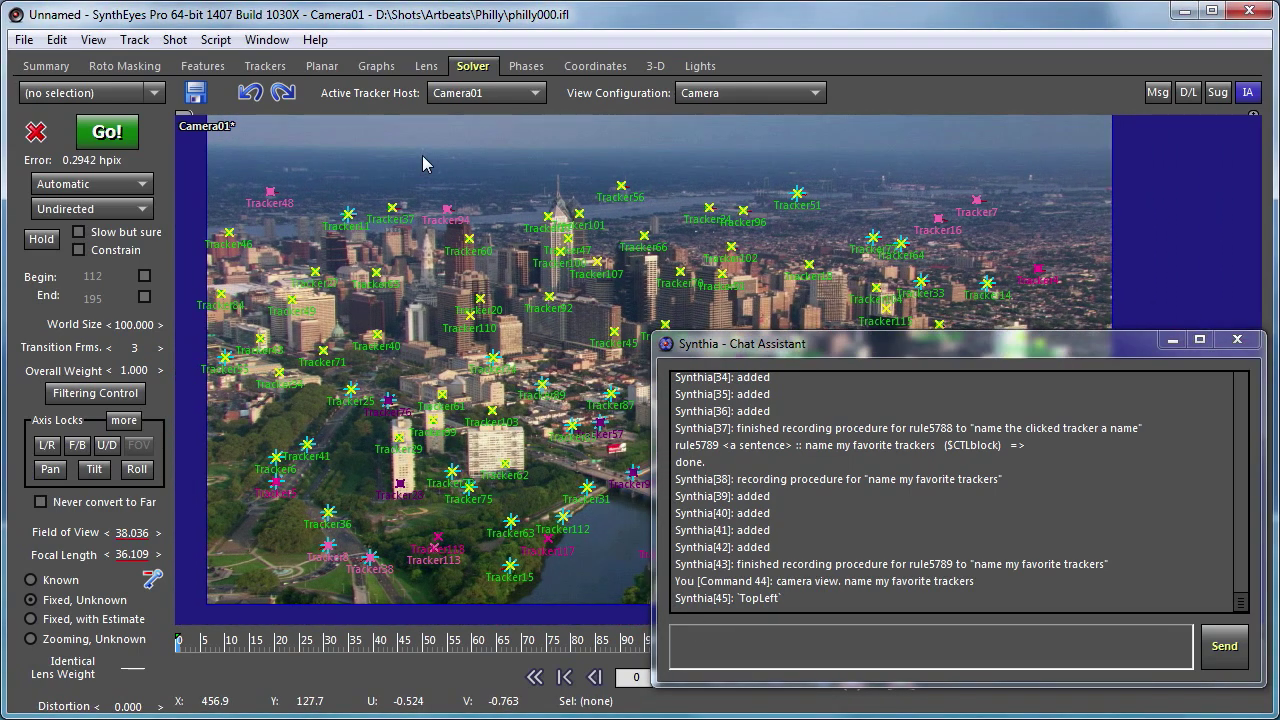
pyautogui.click(347, 213)
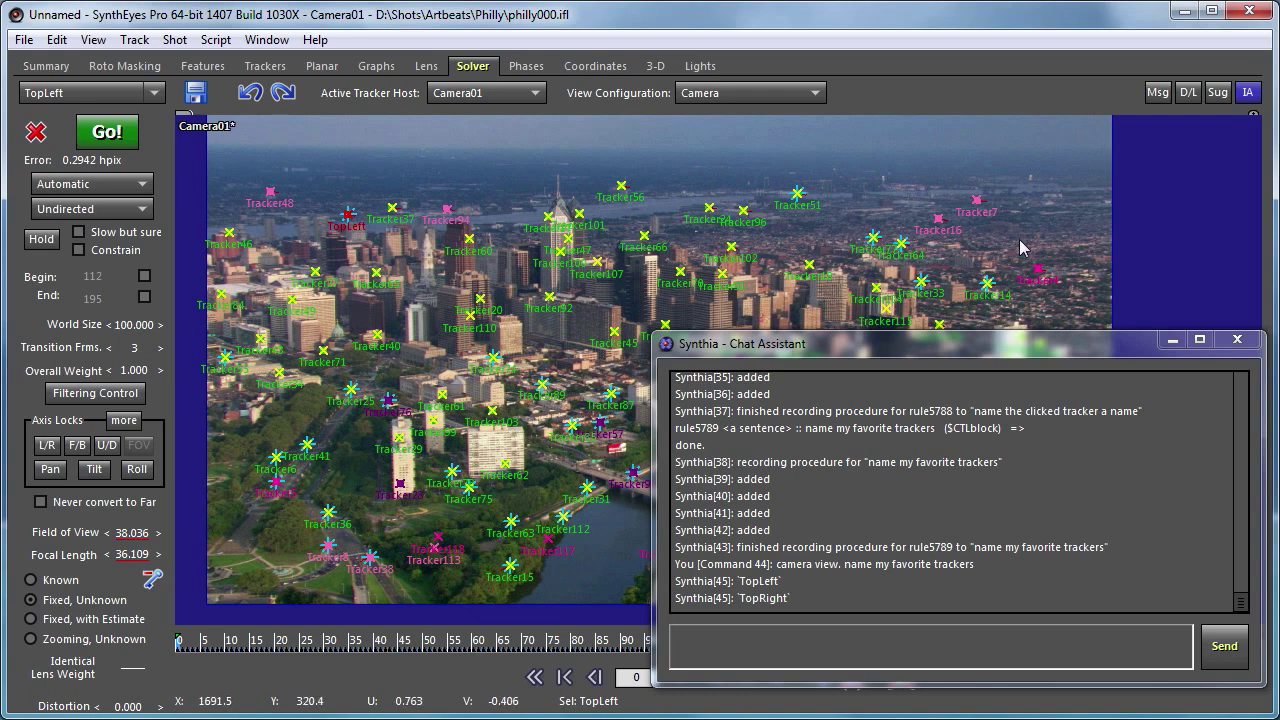
pyautogui.click(982, 205)
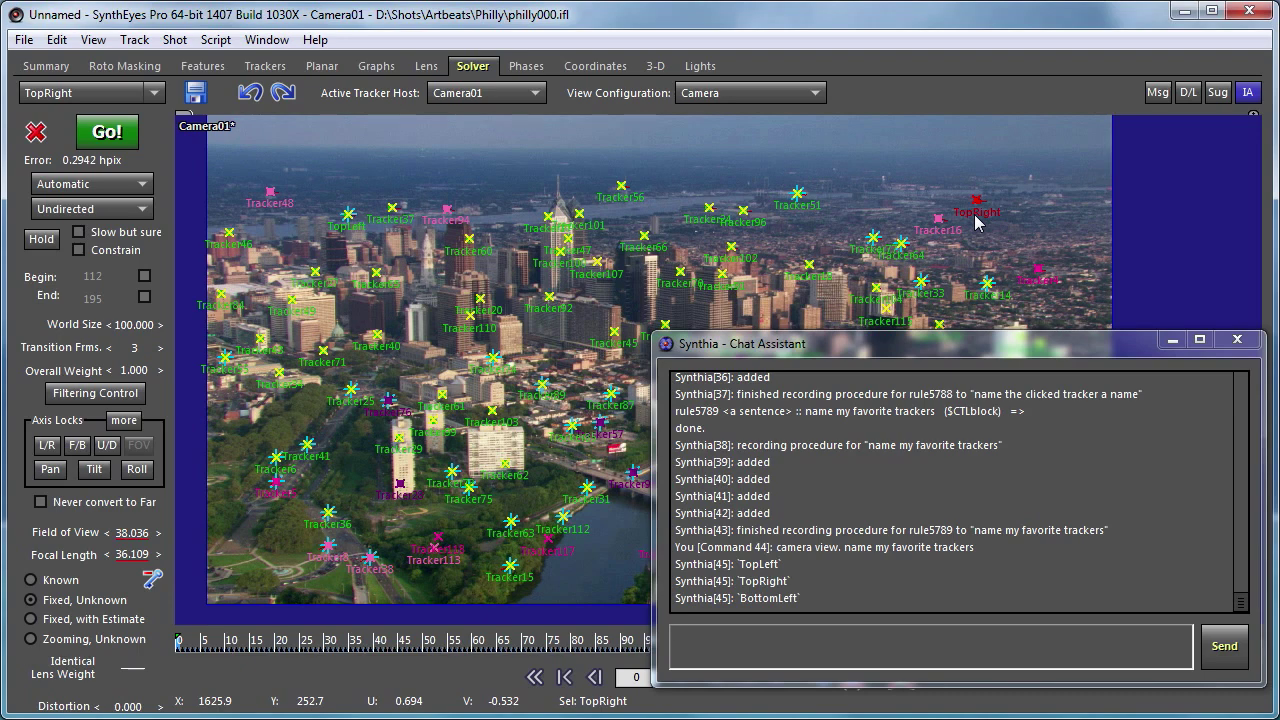
pyautogui.click(328, 512)
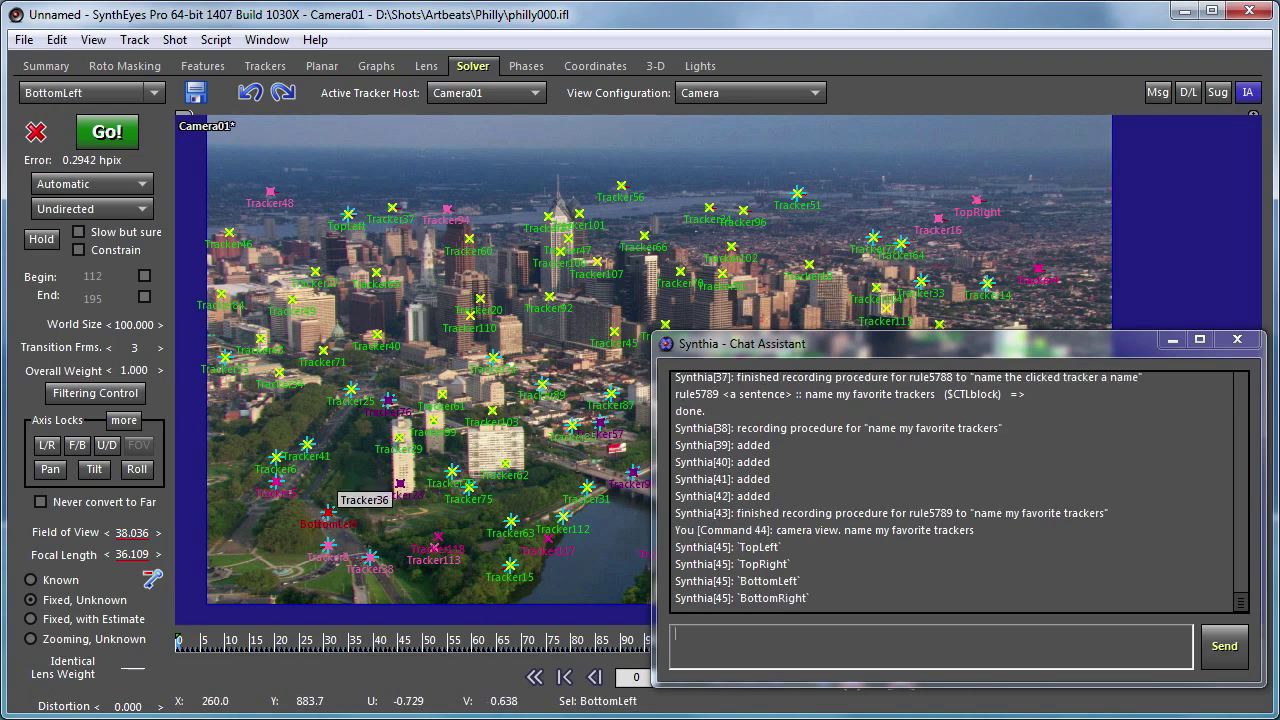
pyautogui.moveTo(840, 343); pyautogui.dragTo(348, 170)
pyautogui.click(1066, 472)
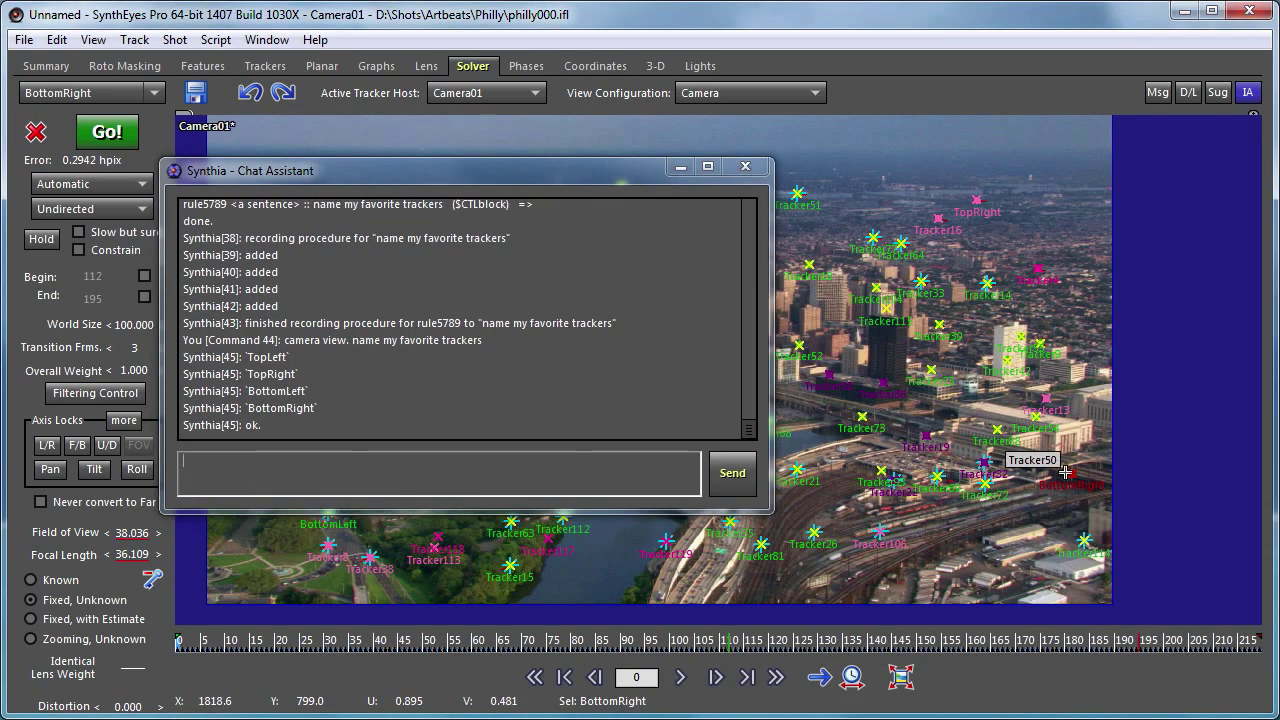